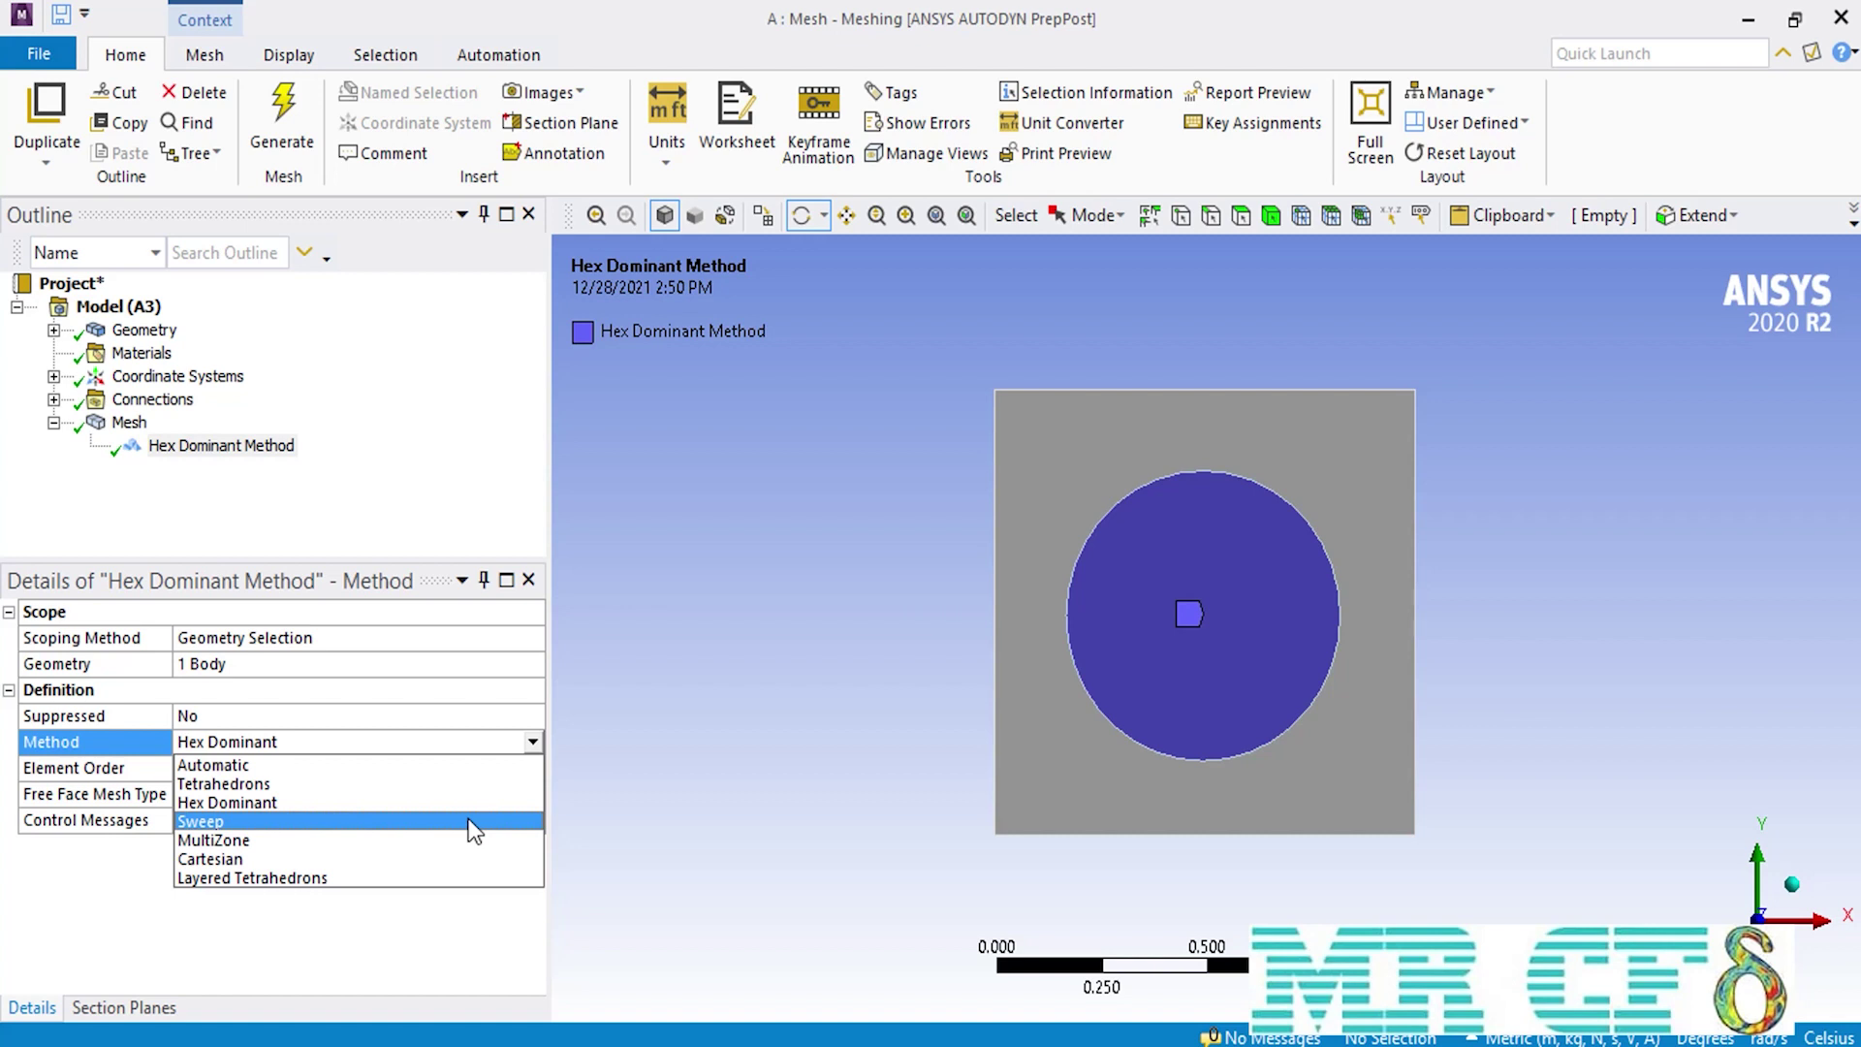
Step: Change the block's mesh method from Hex Dominant to Sweep
left_click(468, 821)
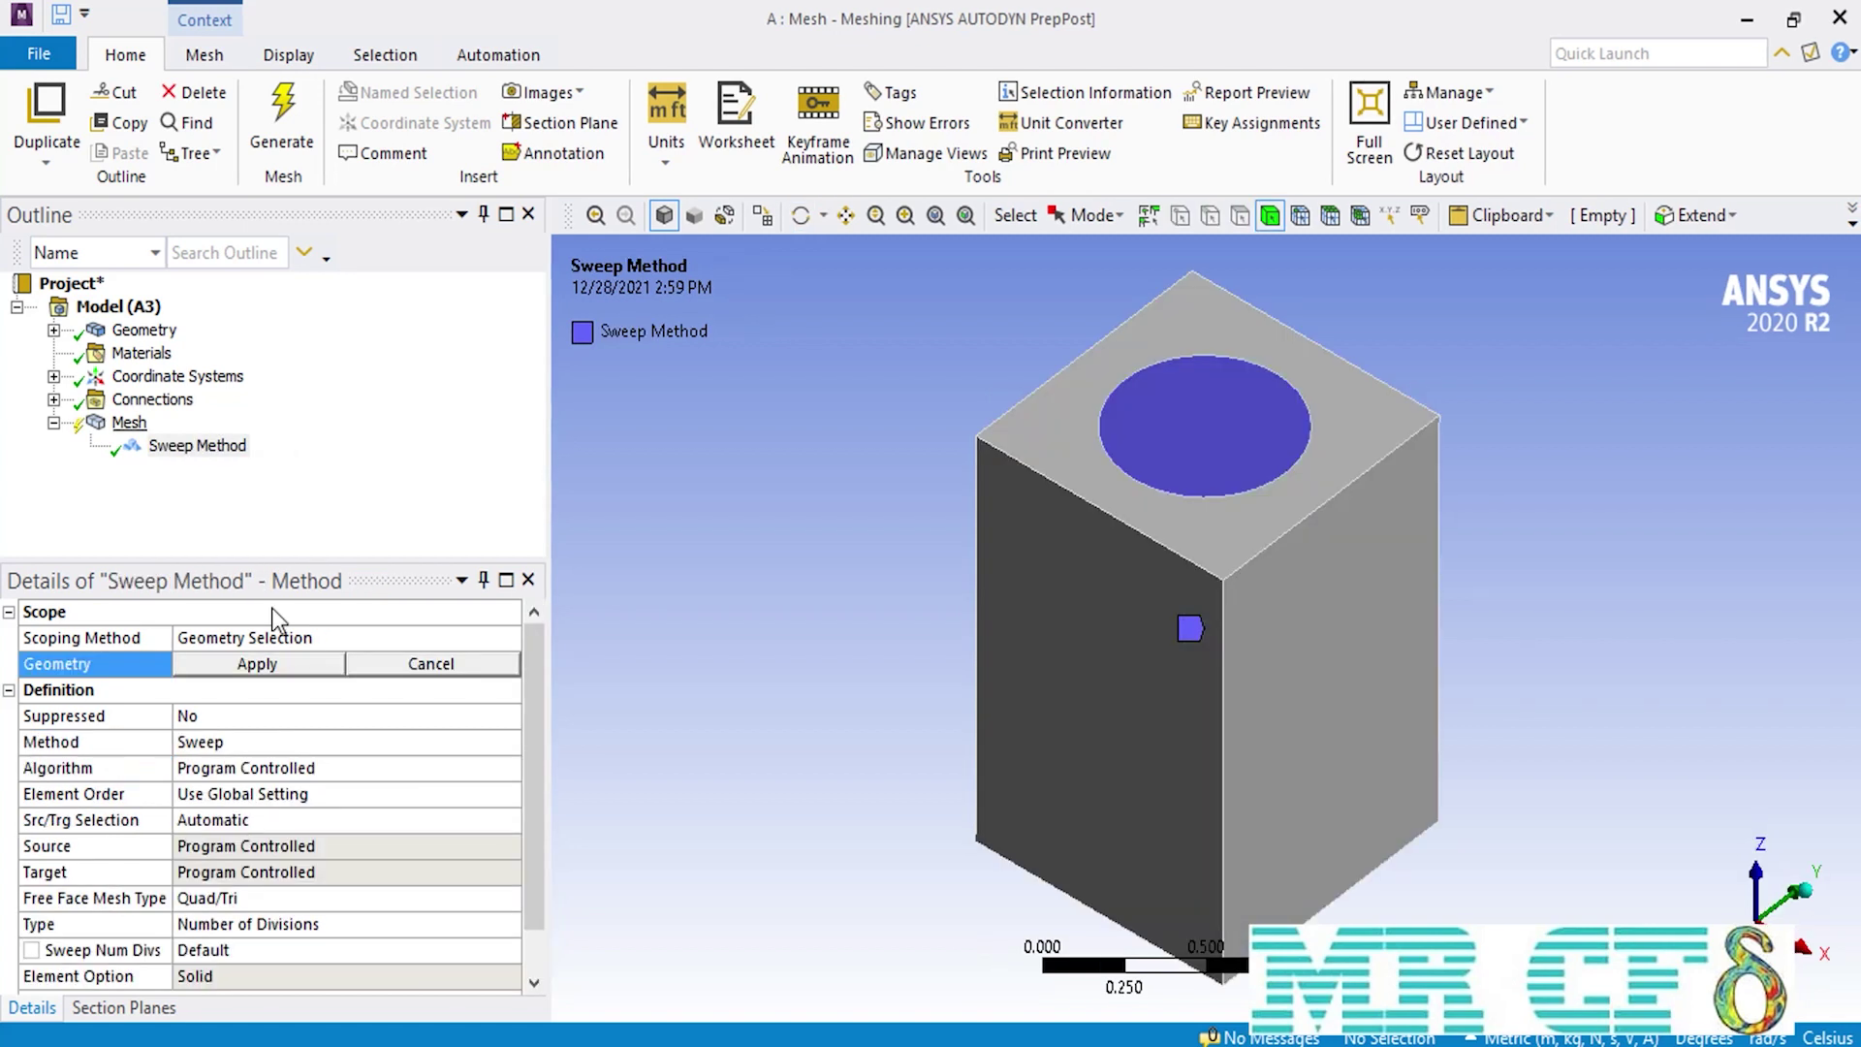
Step: Show the sweepable bodies, then scope the Sweep Method's geometry to the single block body
right_click(126, 426)
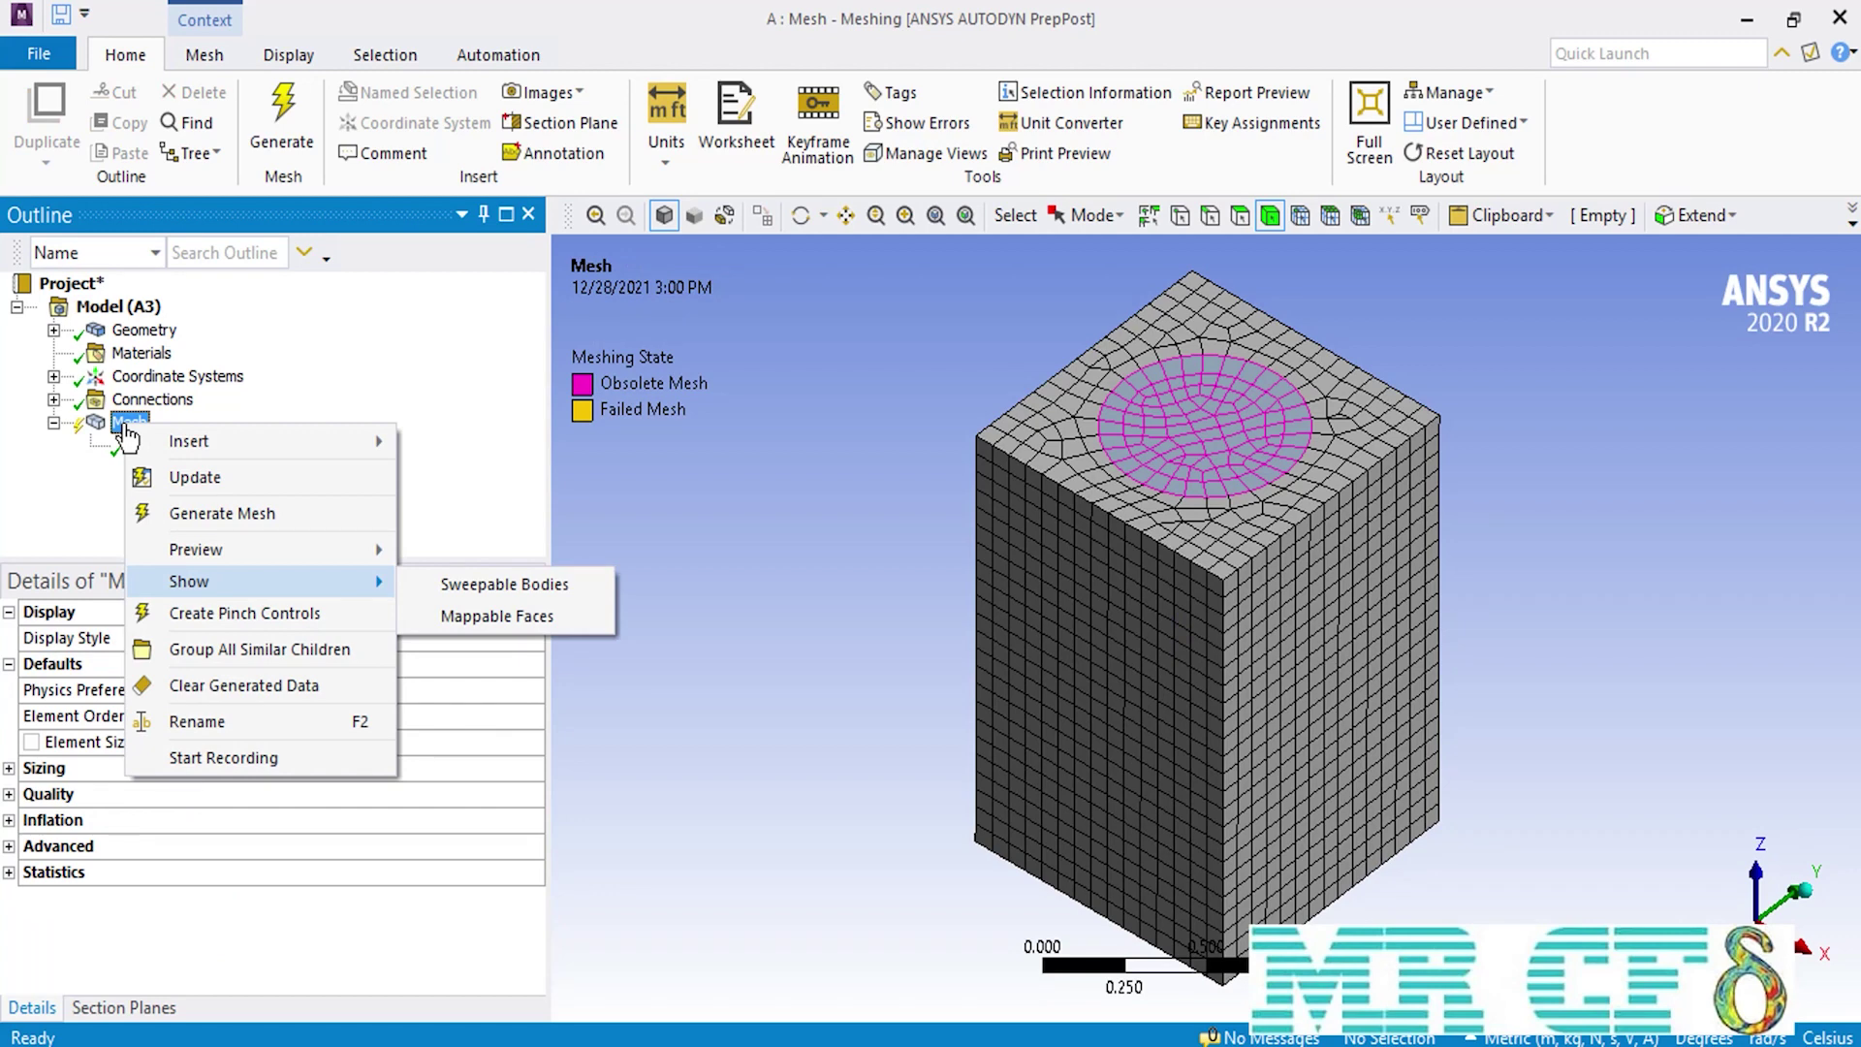
left_click(500, 585)
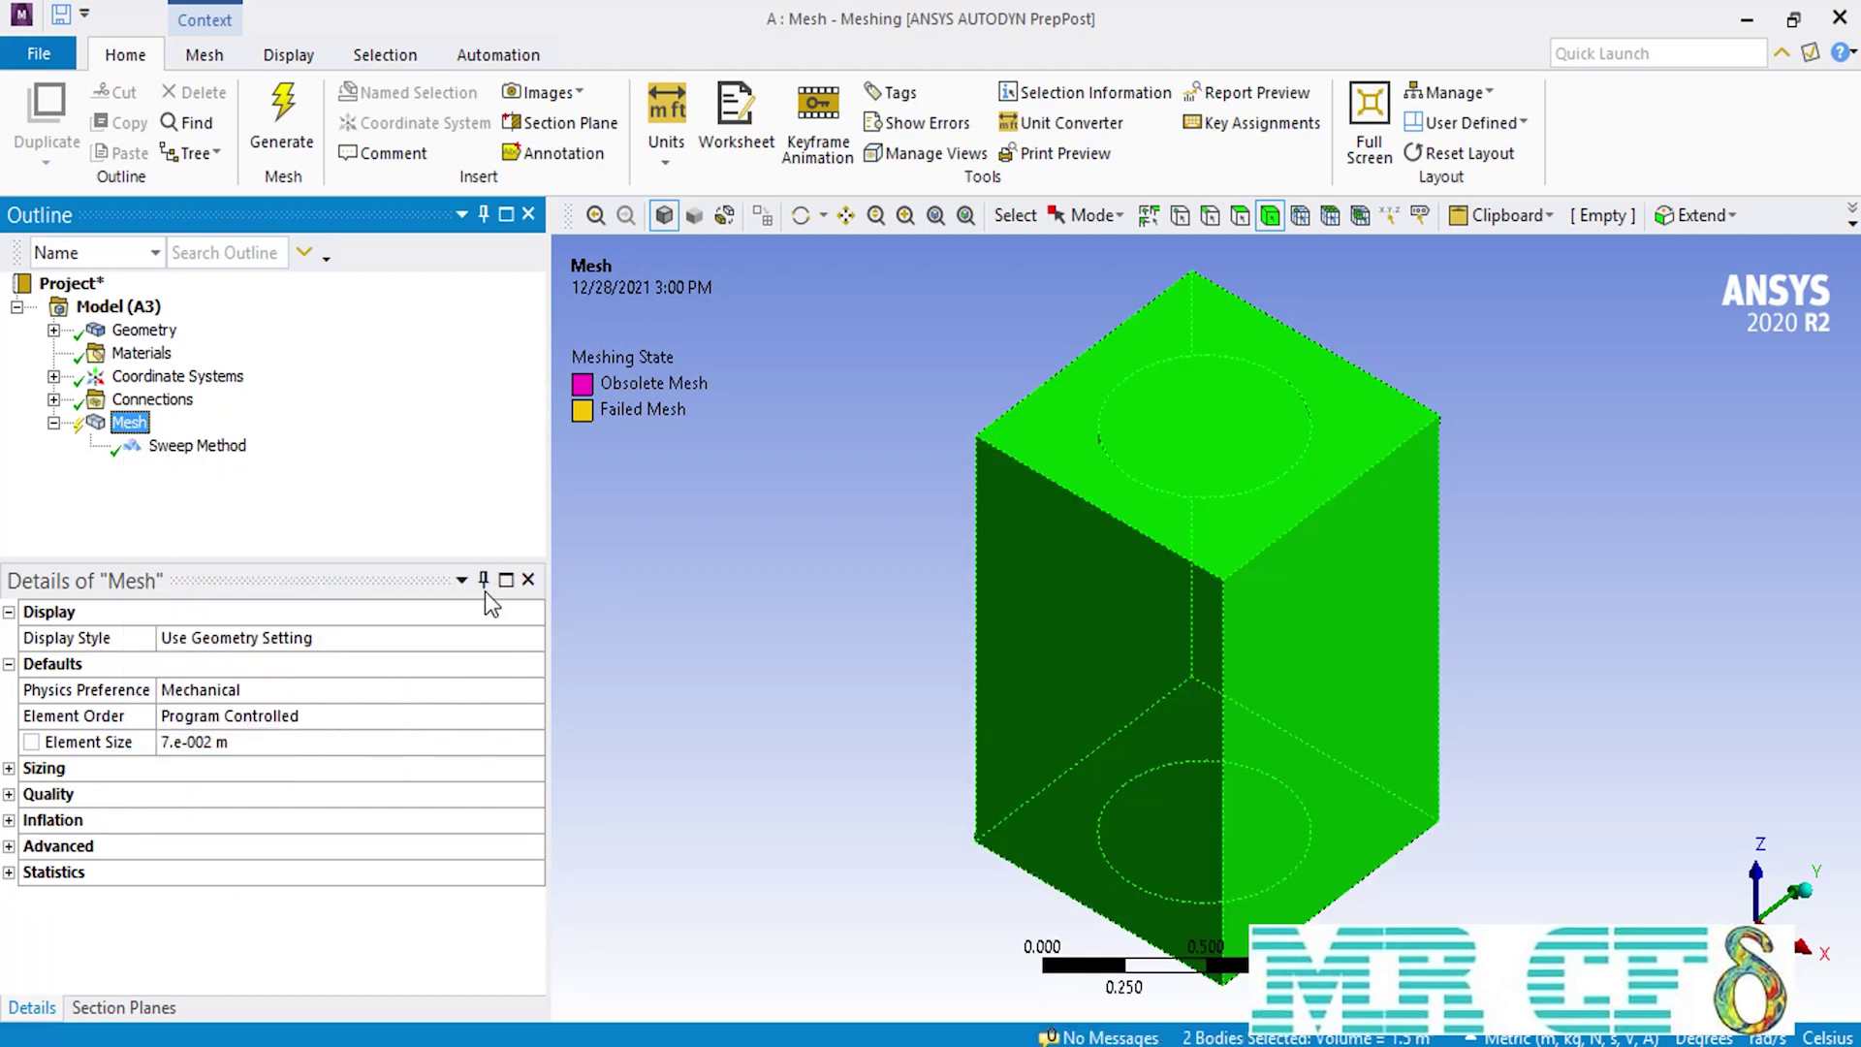
left_click(190, 451)
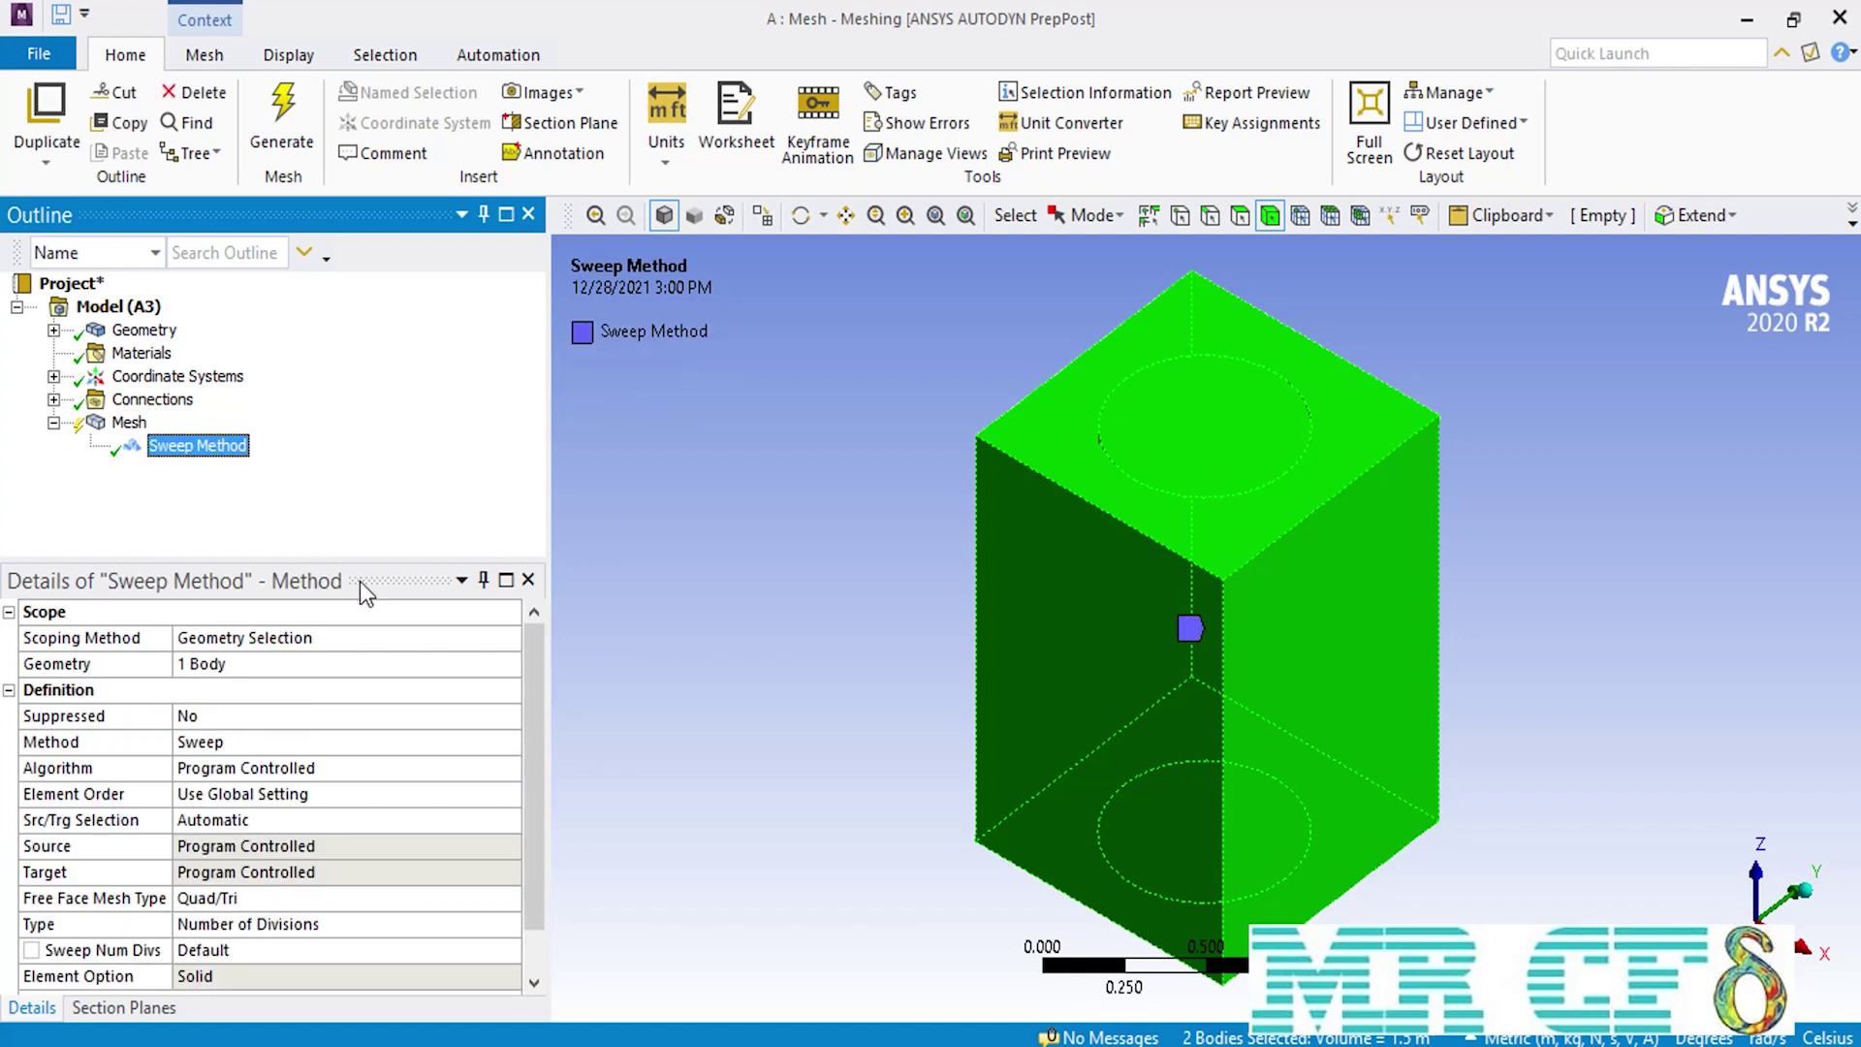
left_click(475, 669)
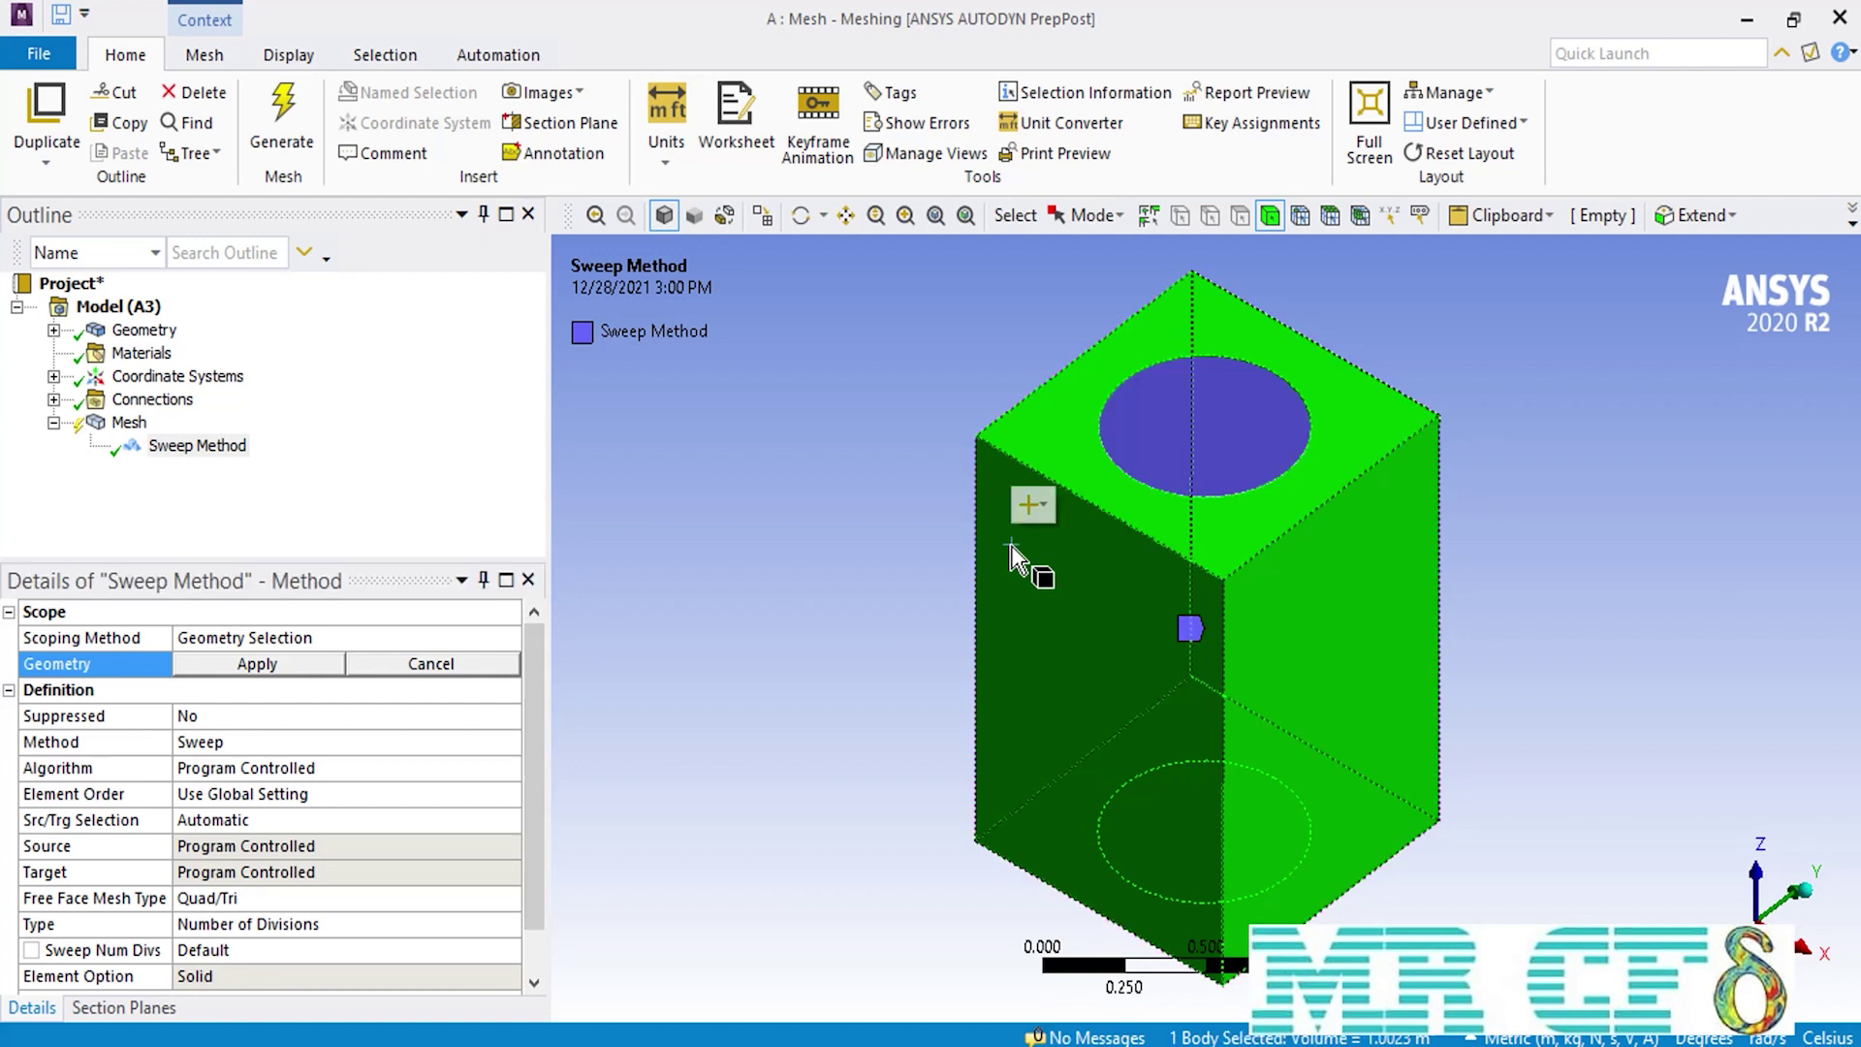
left_click(281, 669)
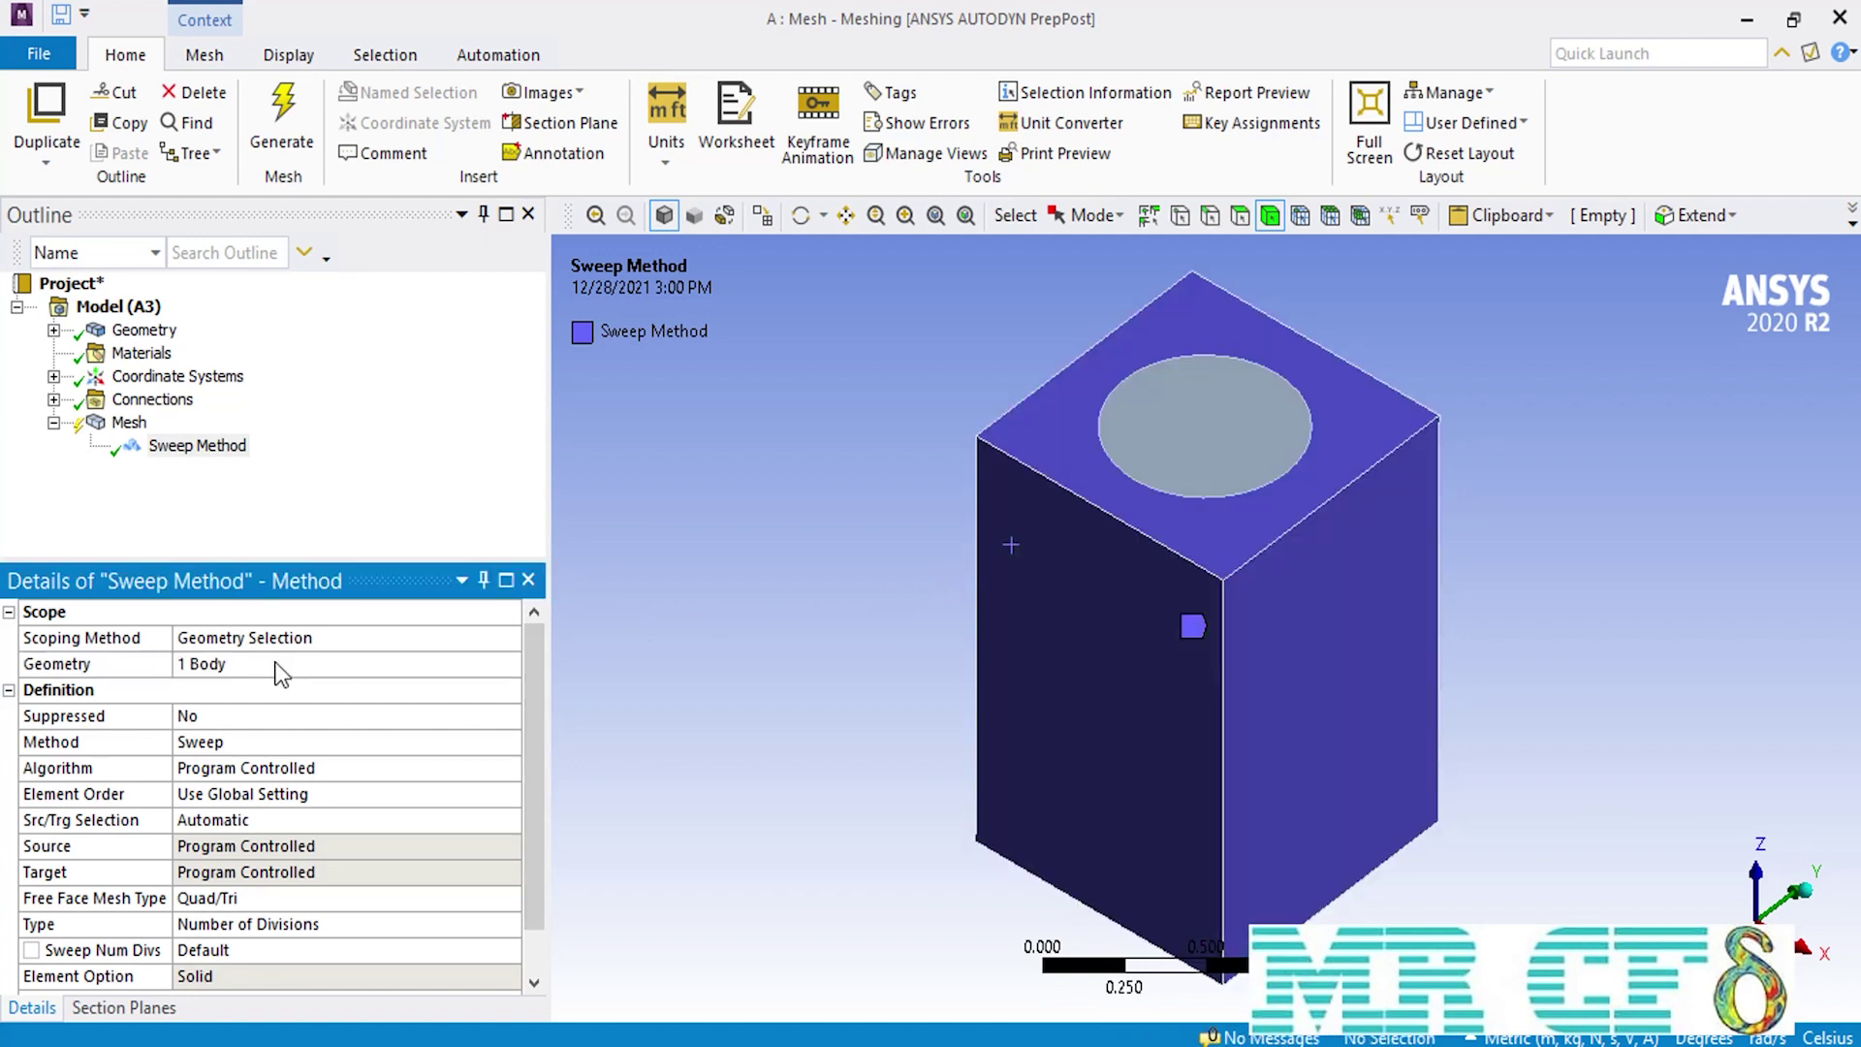
left_click(512, 824)
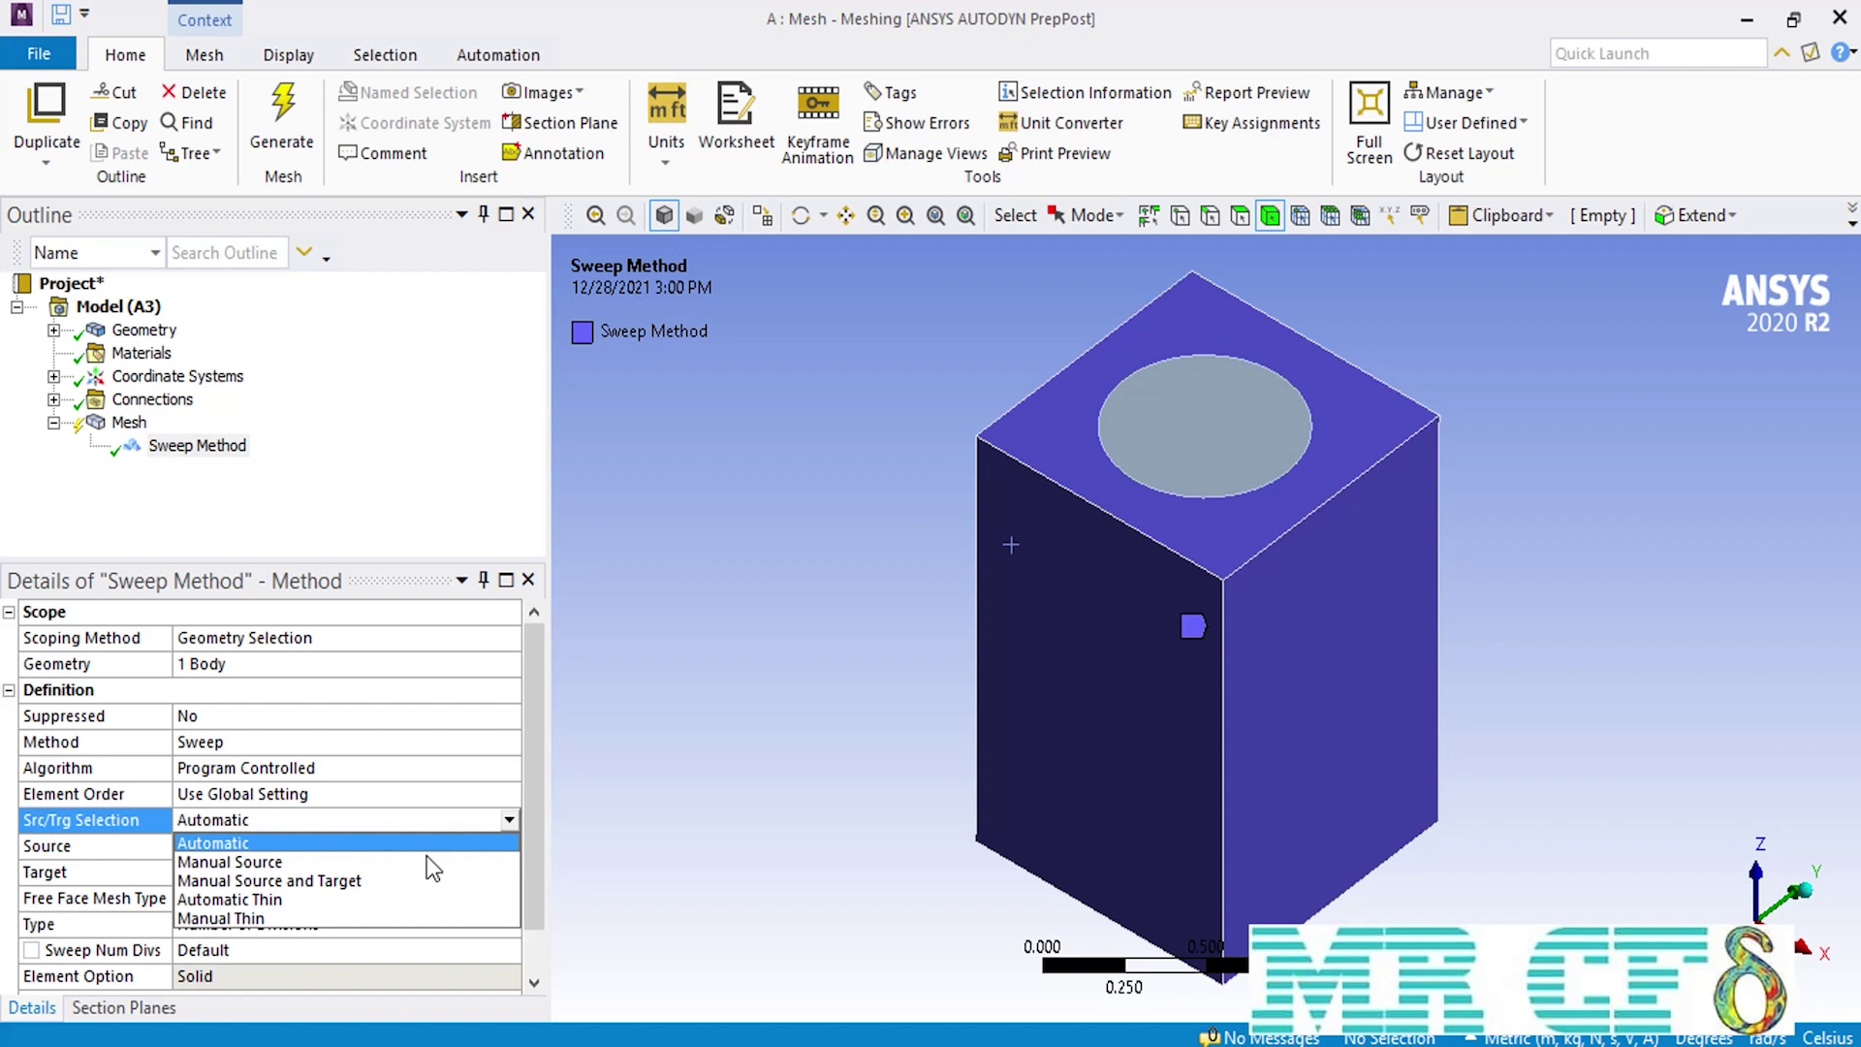
Step: Set Src/Trg Selection to Manual Source and apply the block's top face as the source
left_click(427, 859)
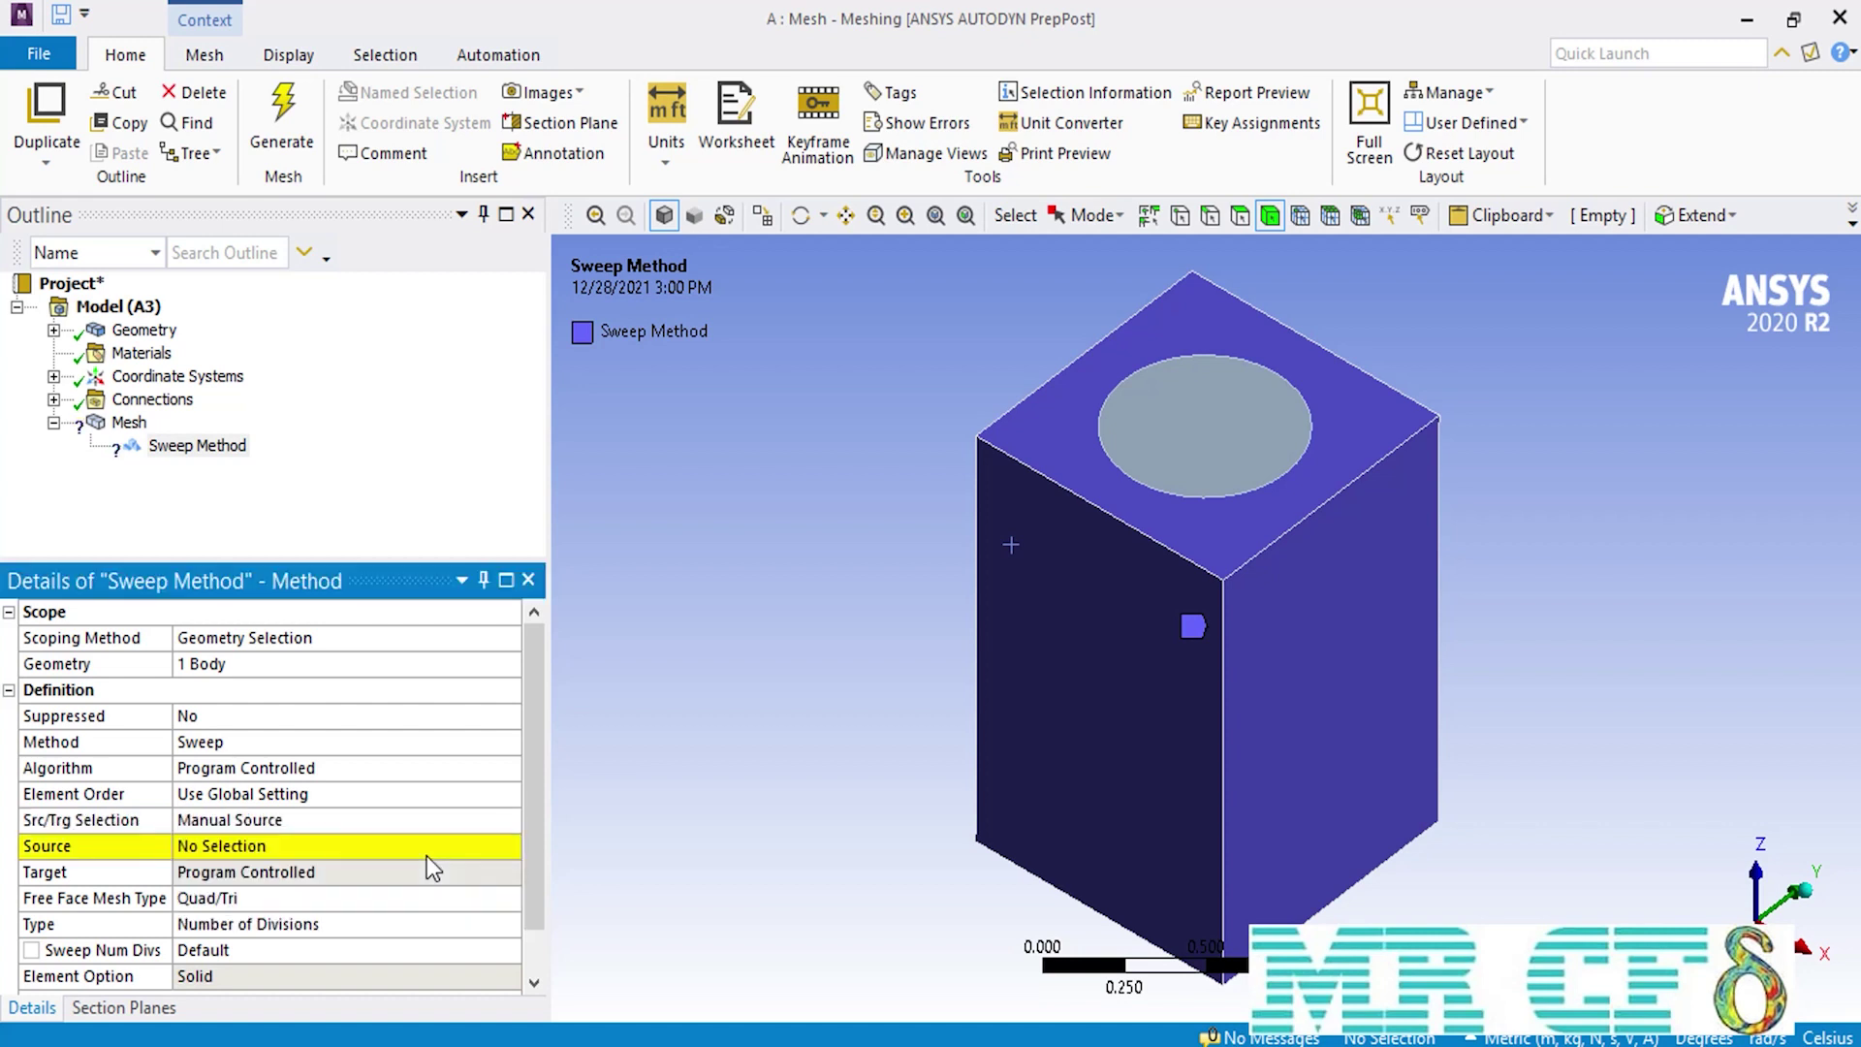
left_click(337, 850)
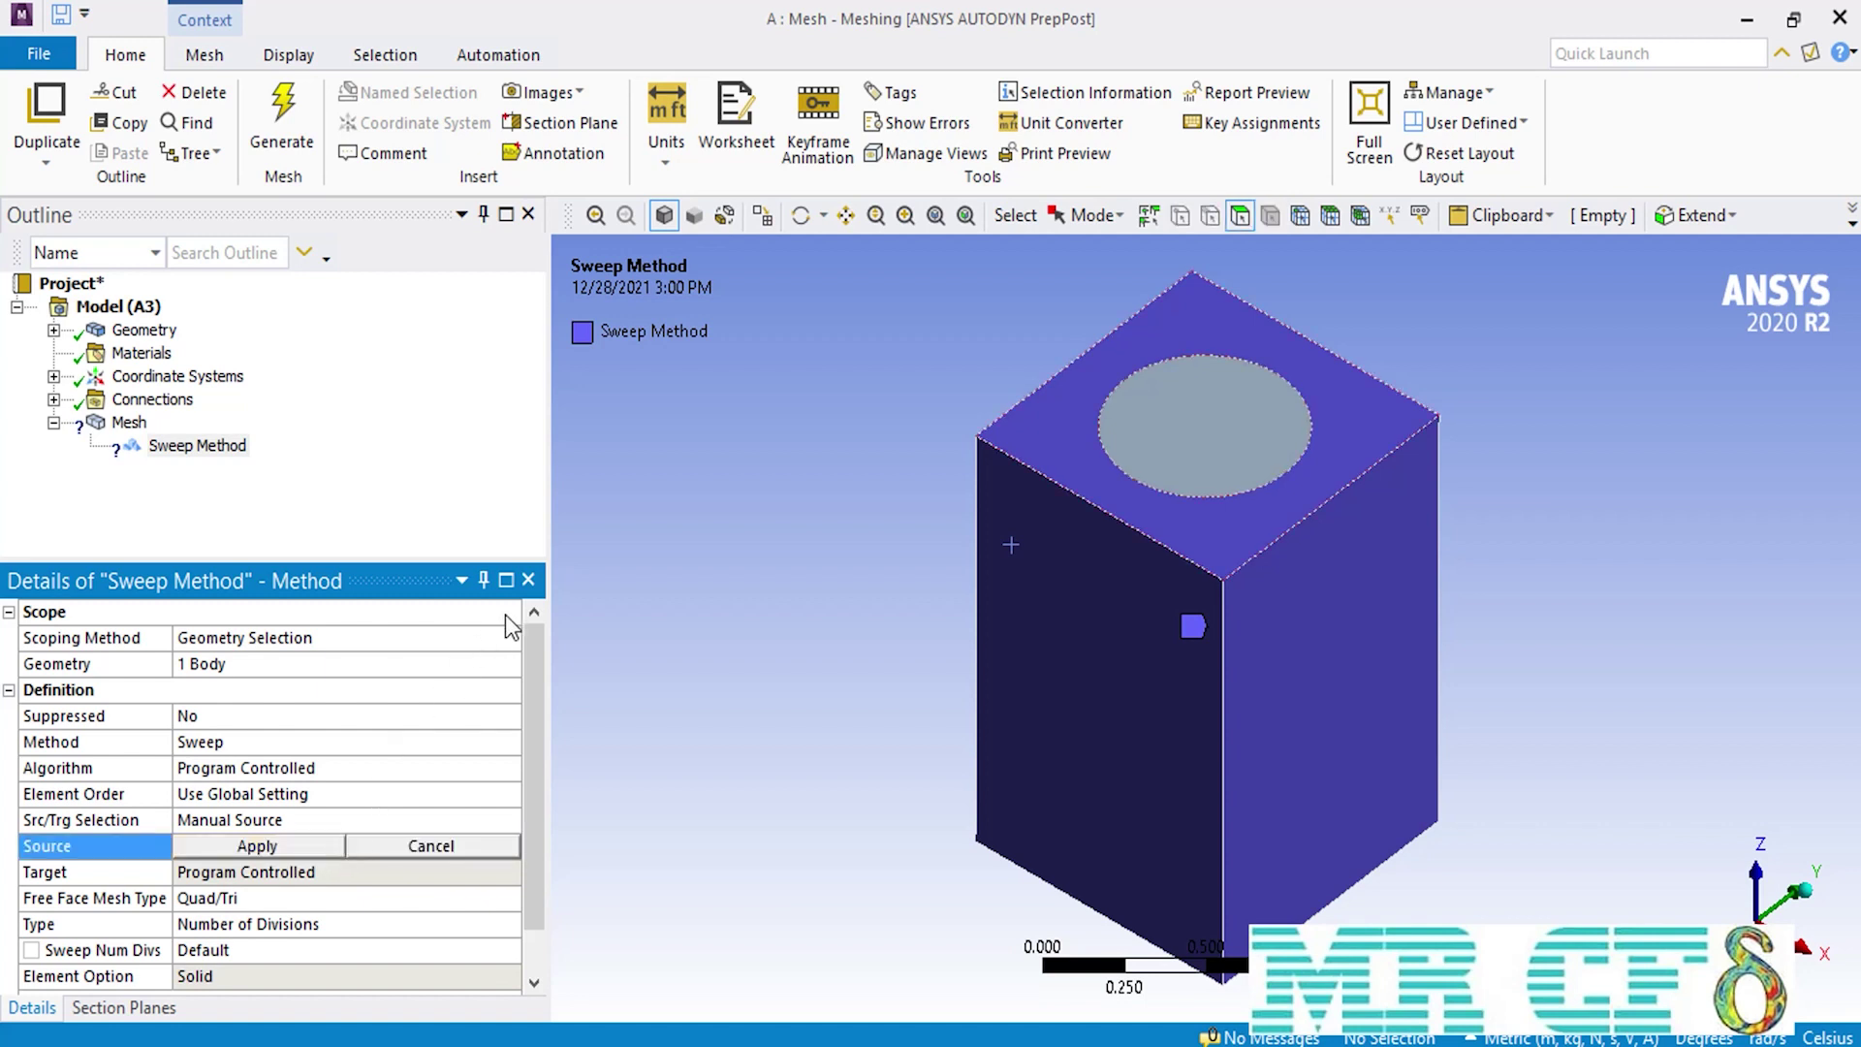
left_click(1229, 321)
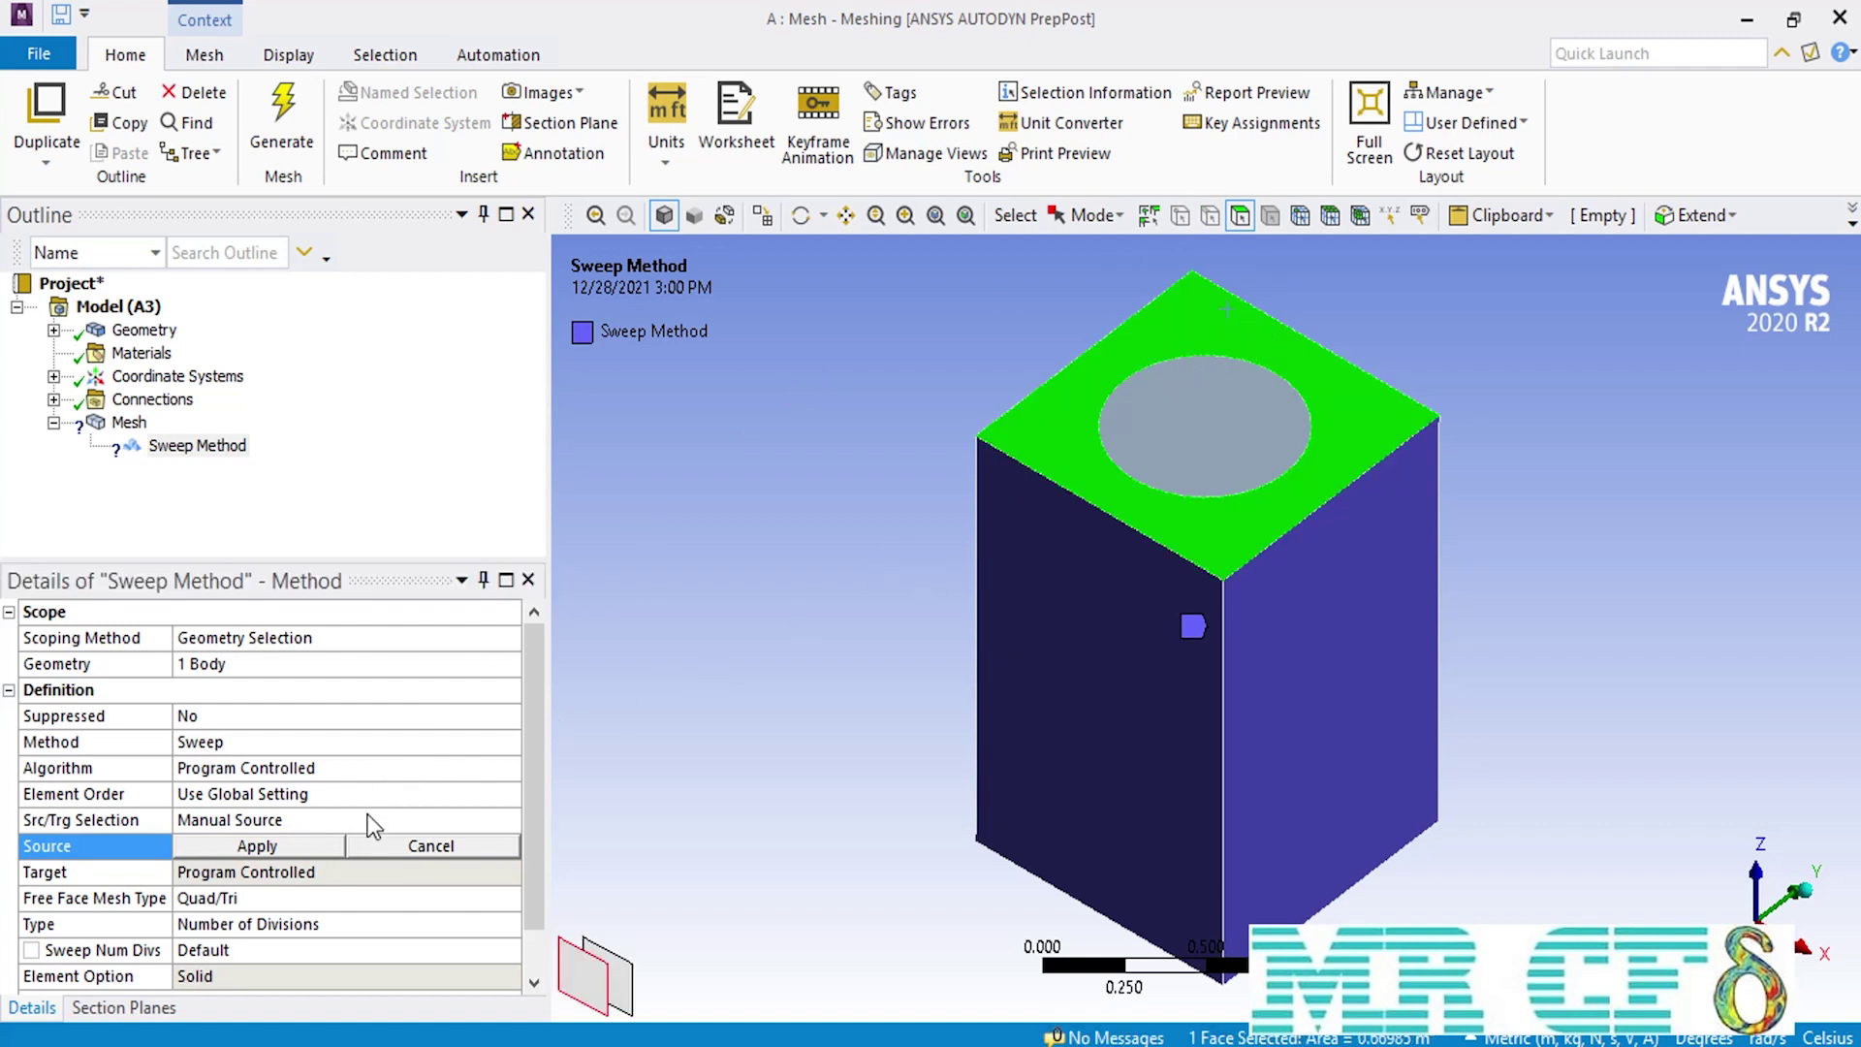
left_click(333, 846)
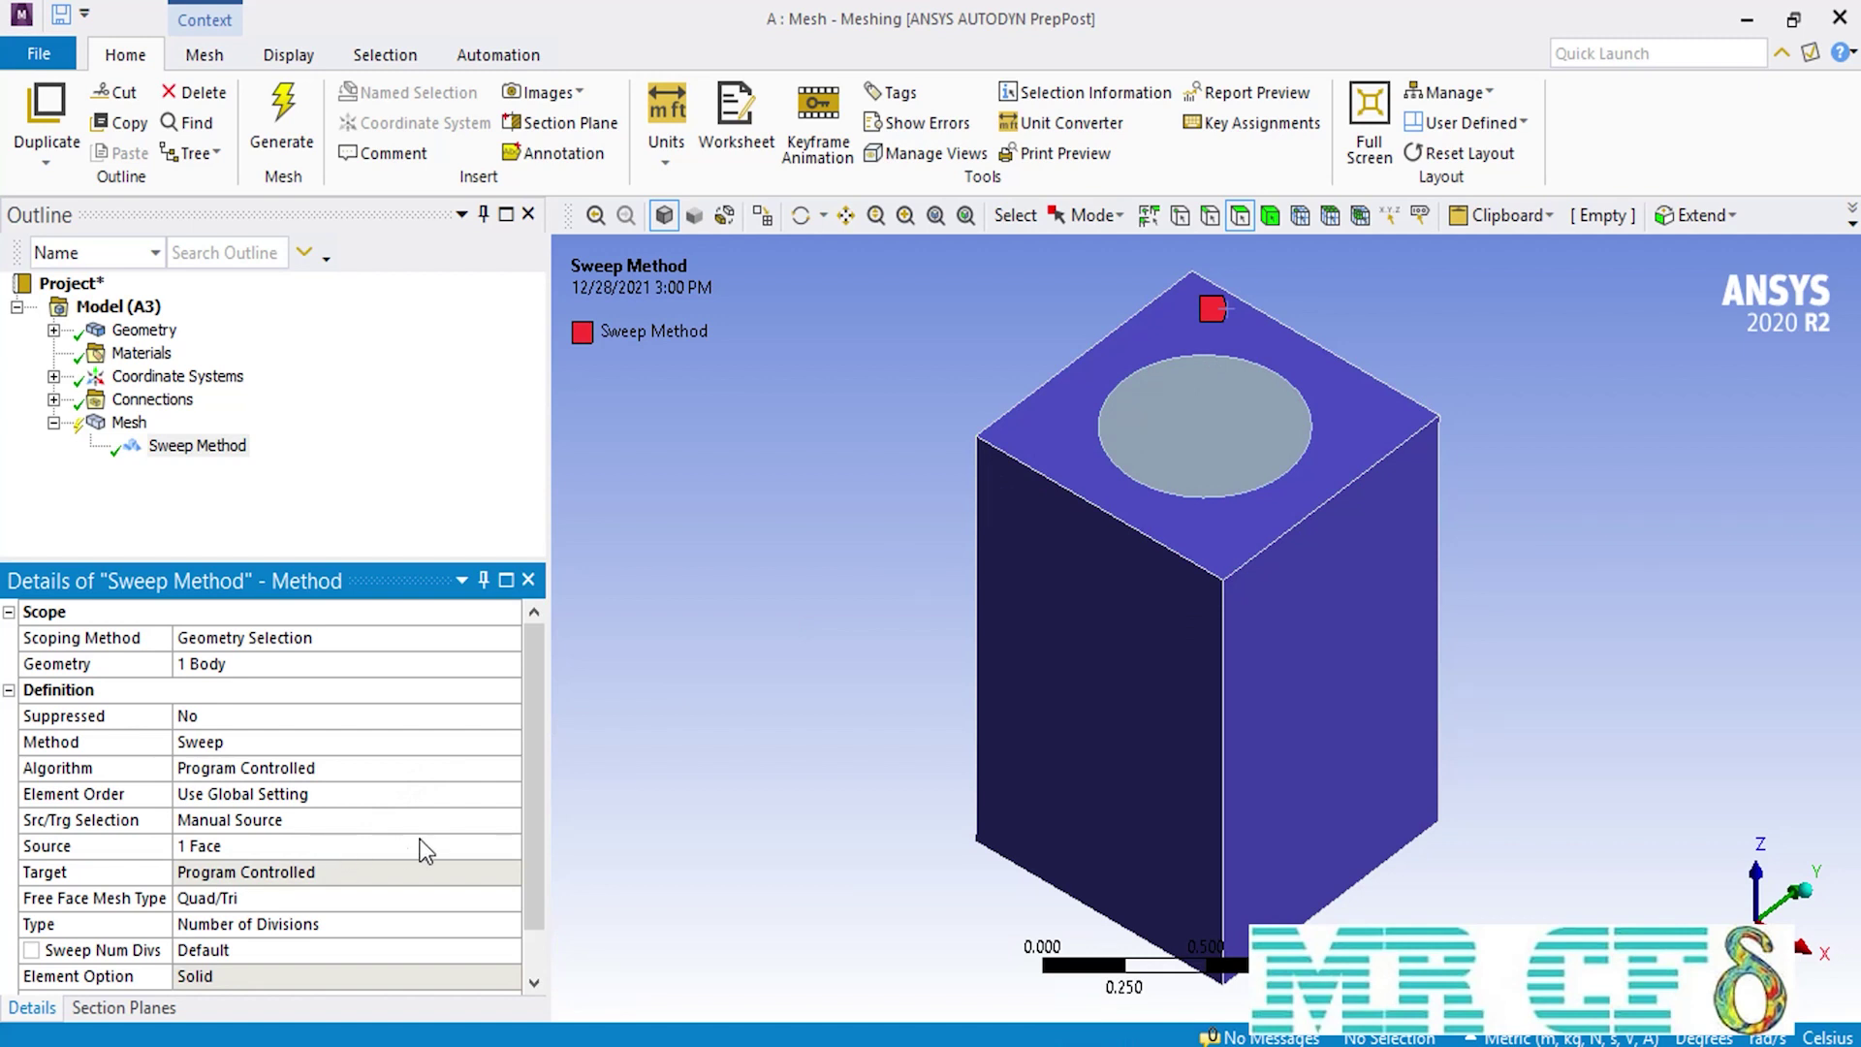
left_click(509, 820)
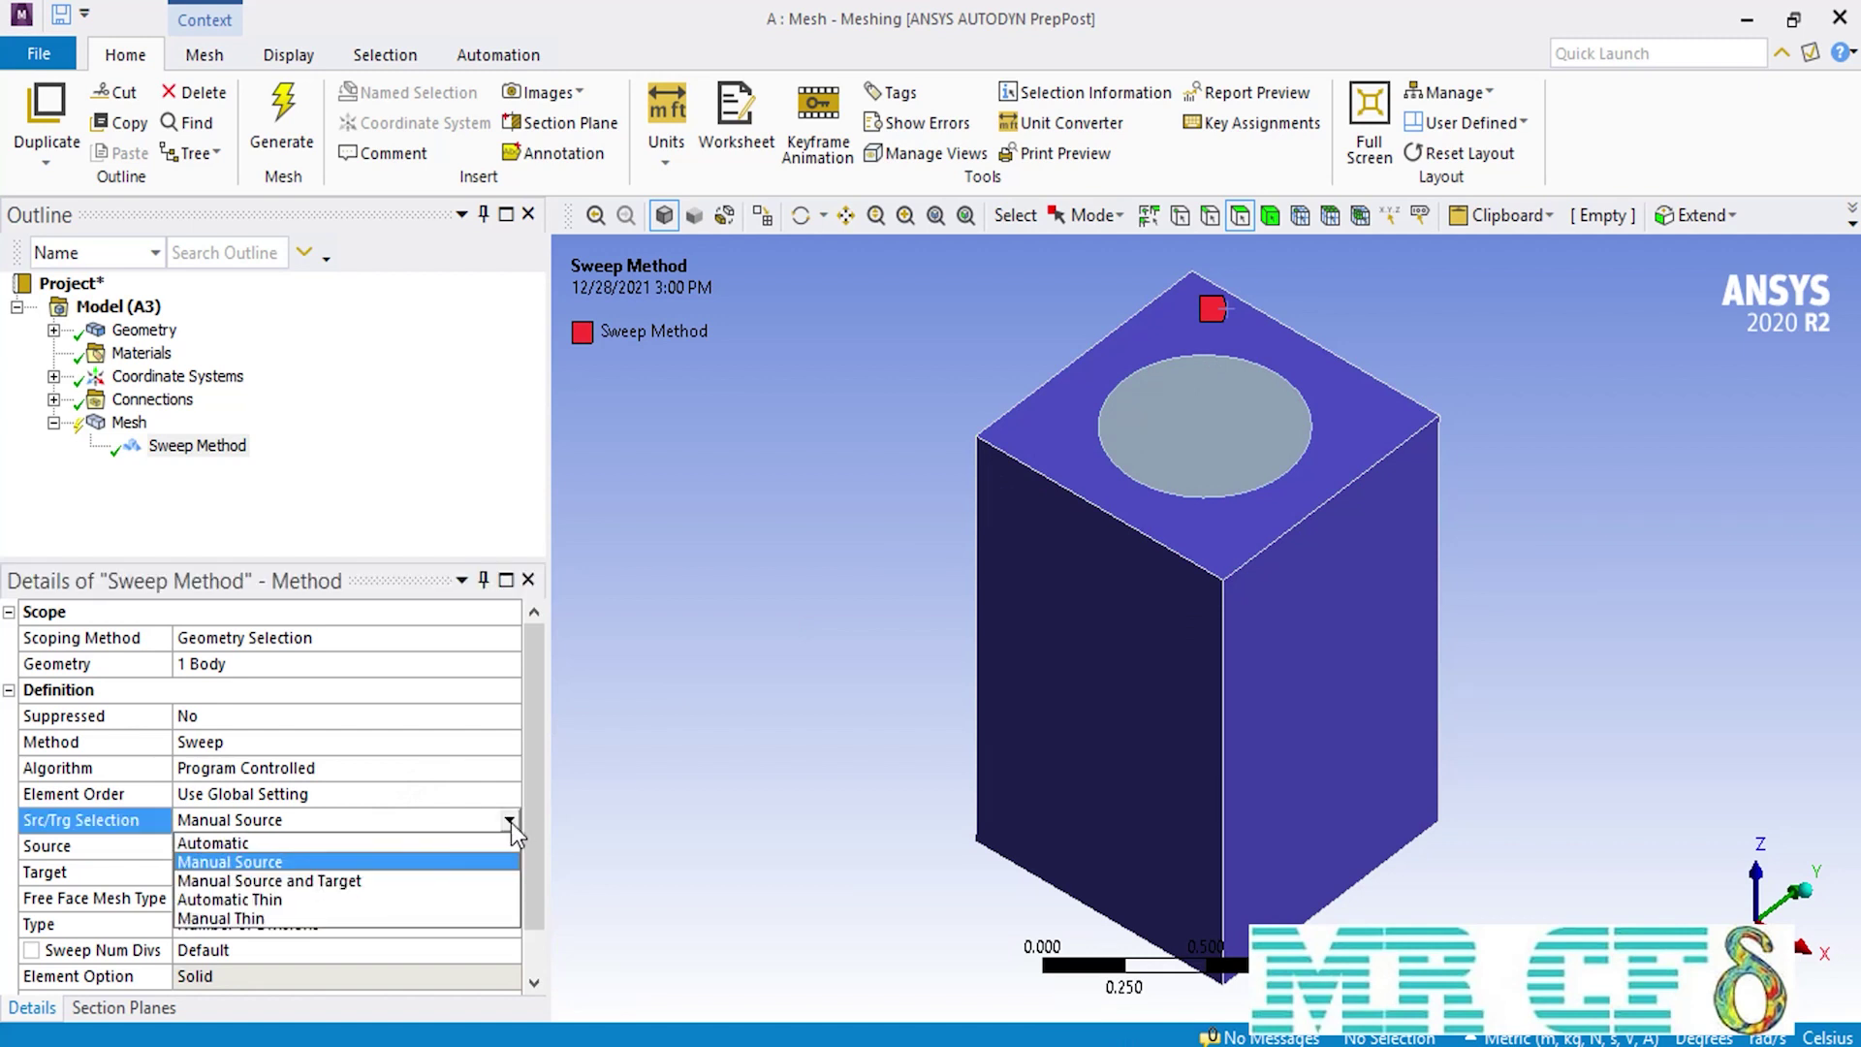
Step: Switch Src/Trg Selection to Manual Source and Target, keeping the top face as source
left_click(369, 881)
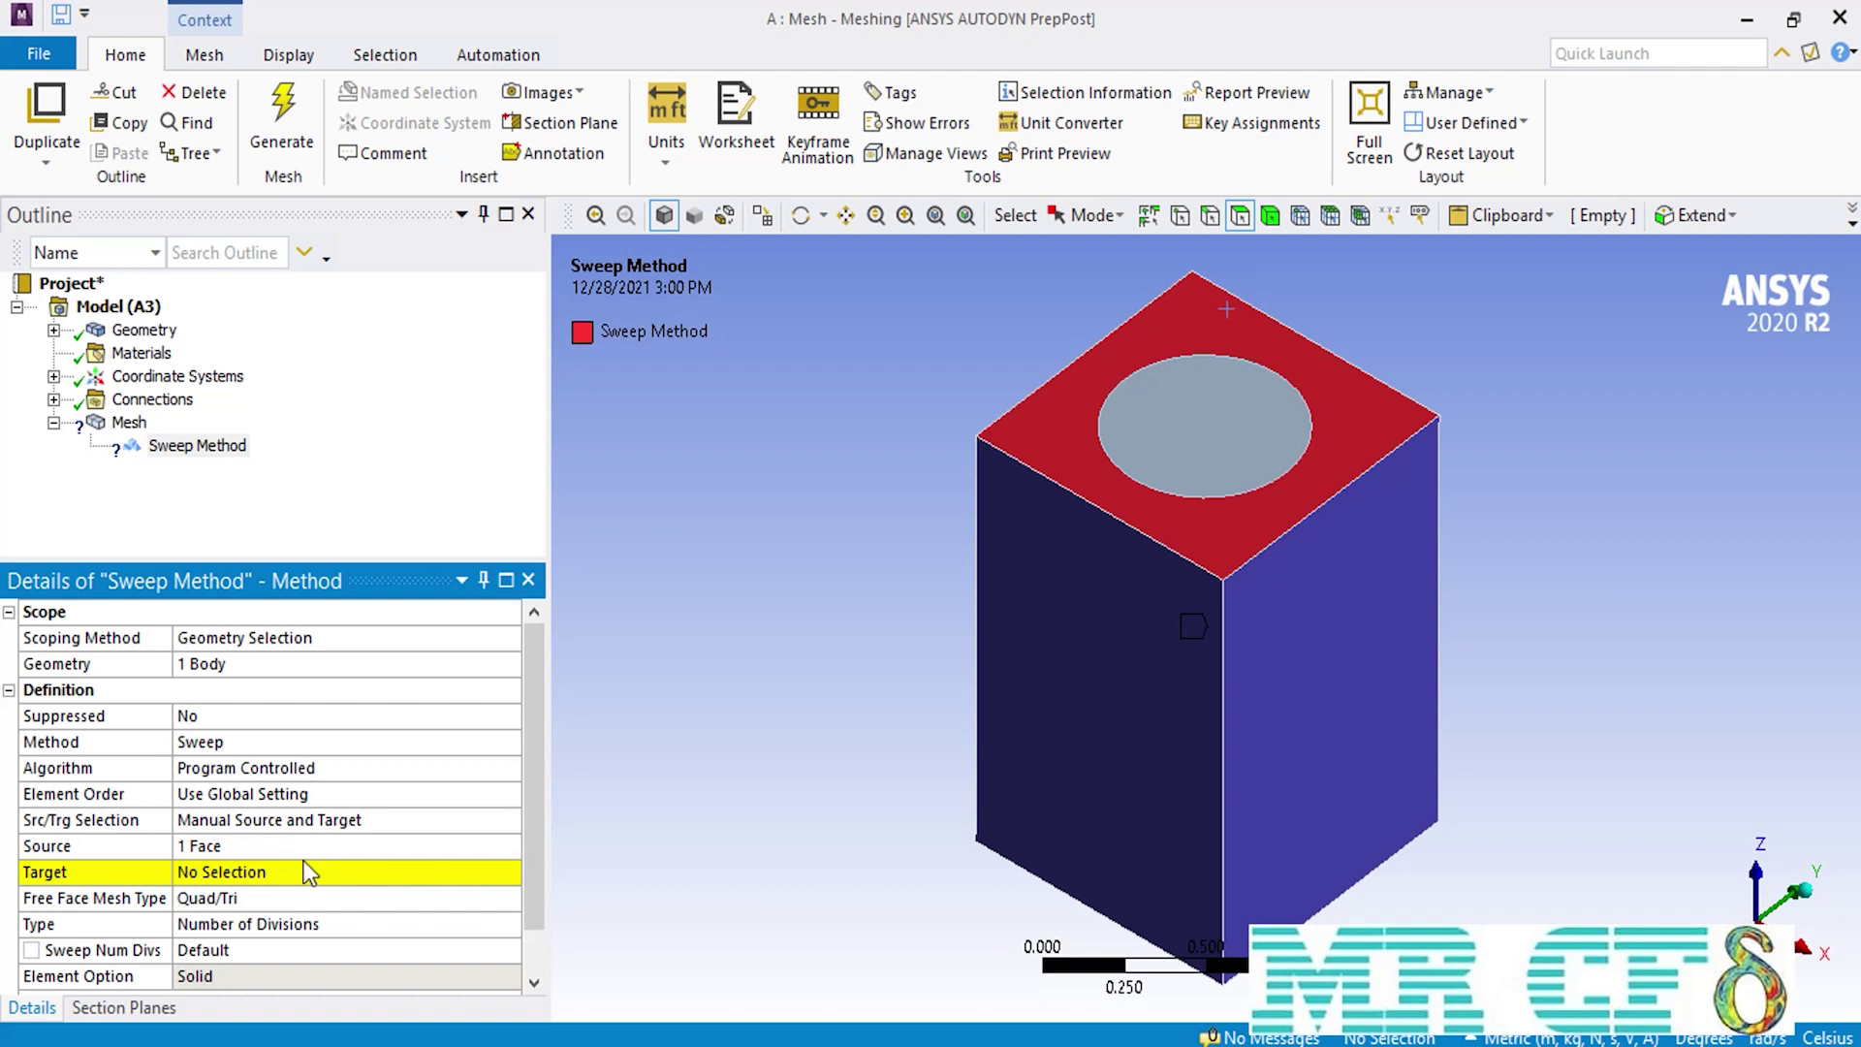
left_click(258, 846)
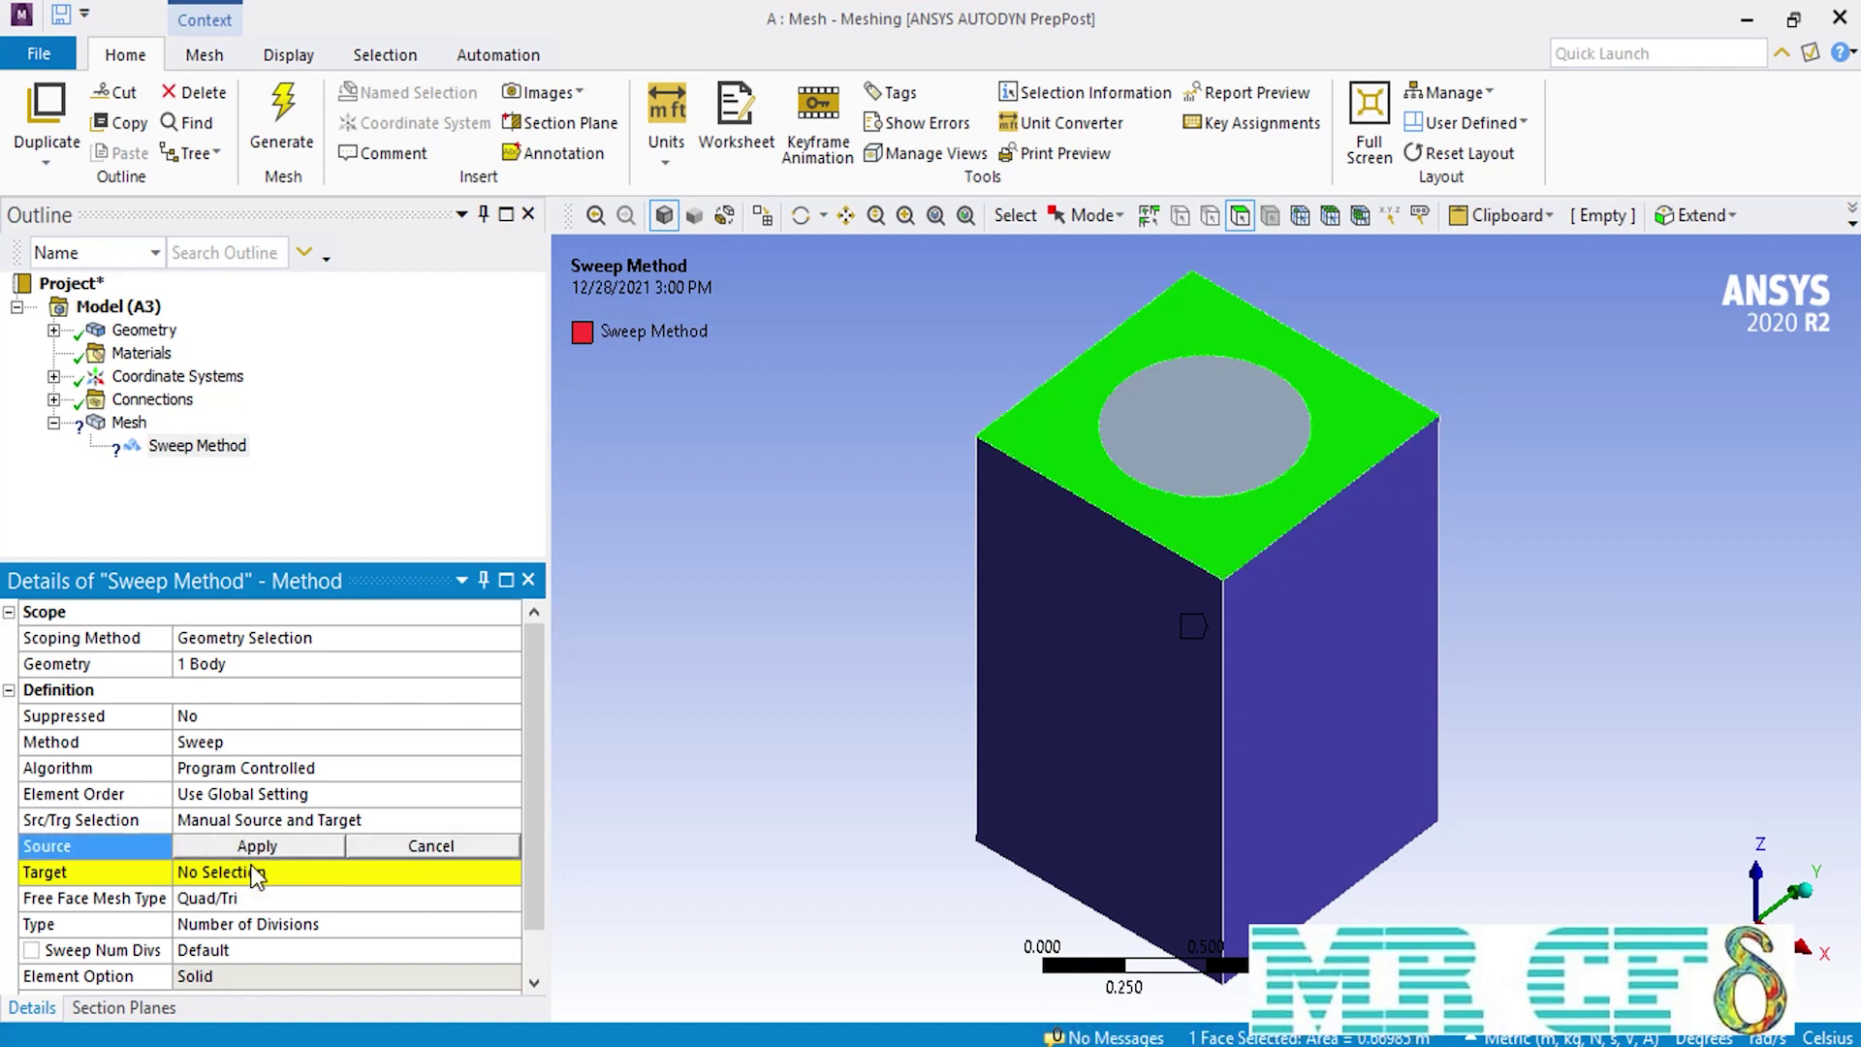
left_click(259, 853)
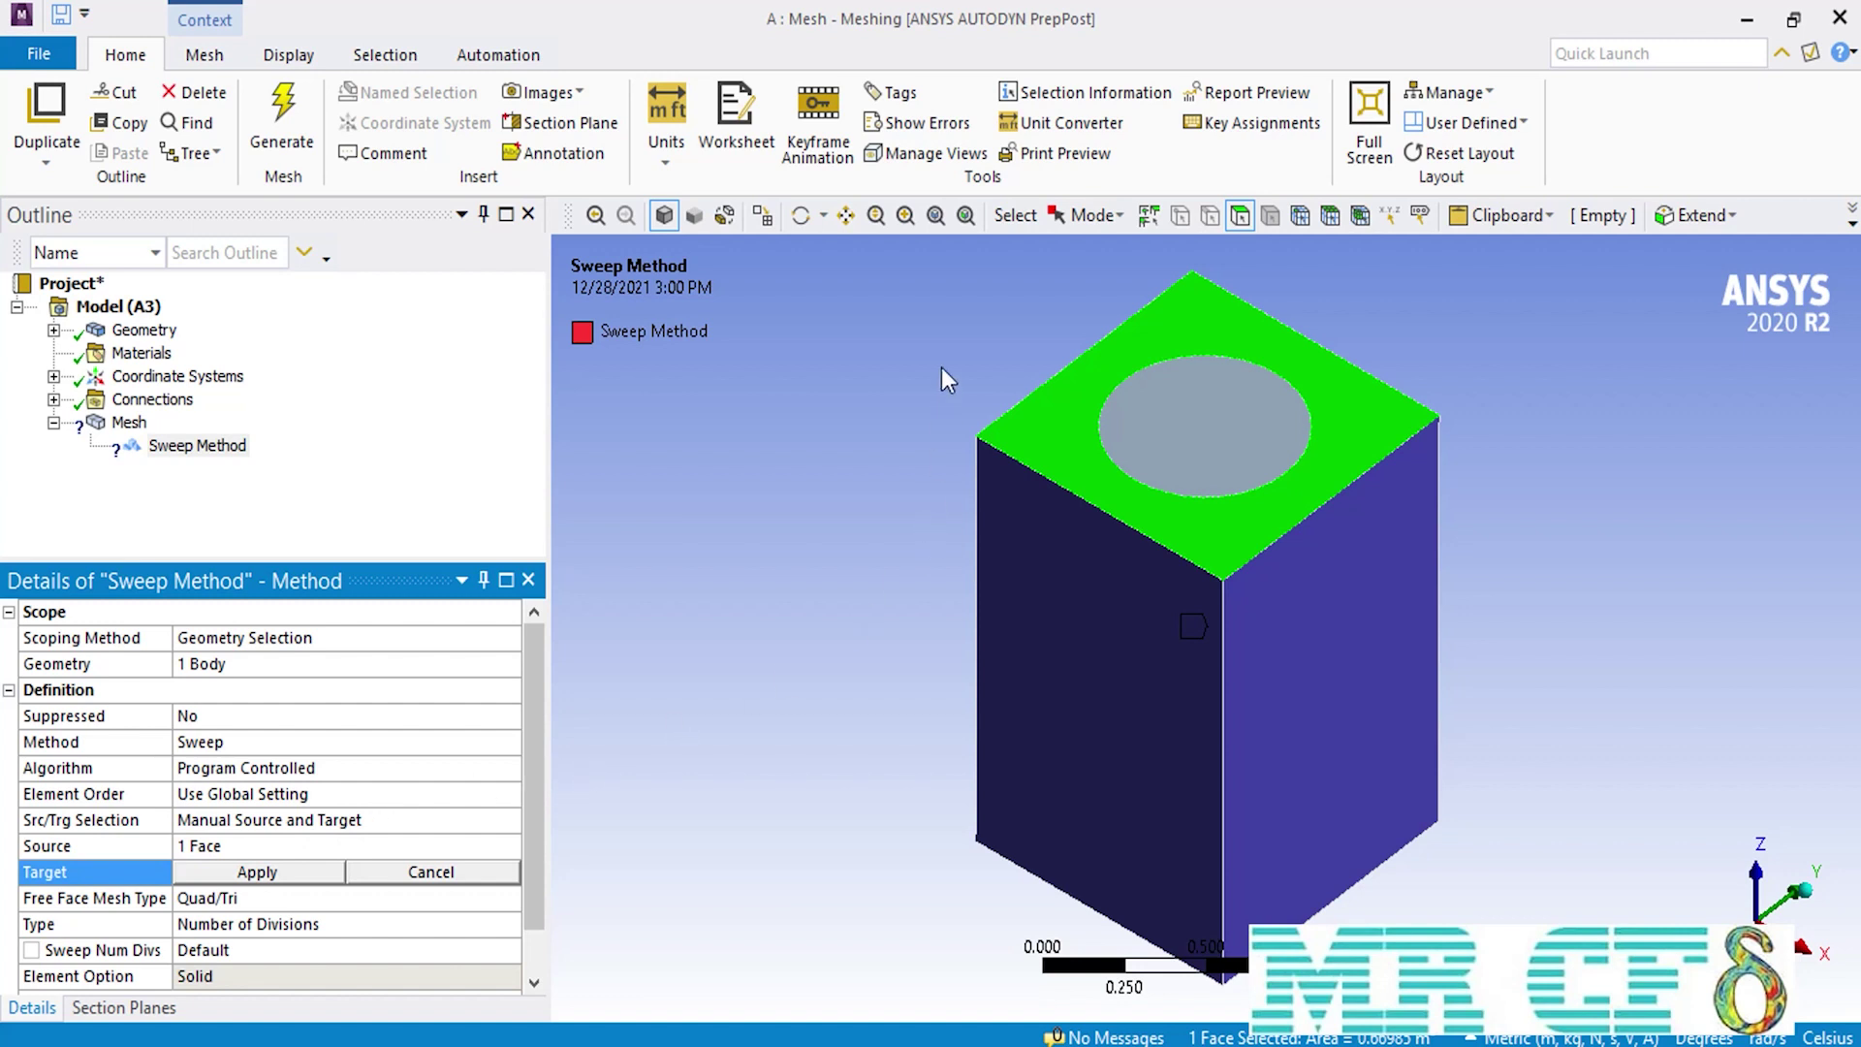
Step: Orbit the block and apply its bottom face as the sweep target
left_click(799, 221)
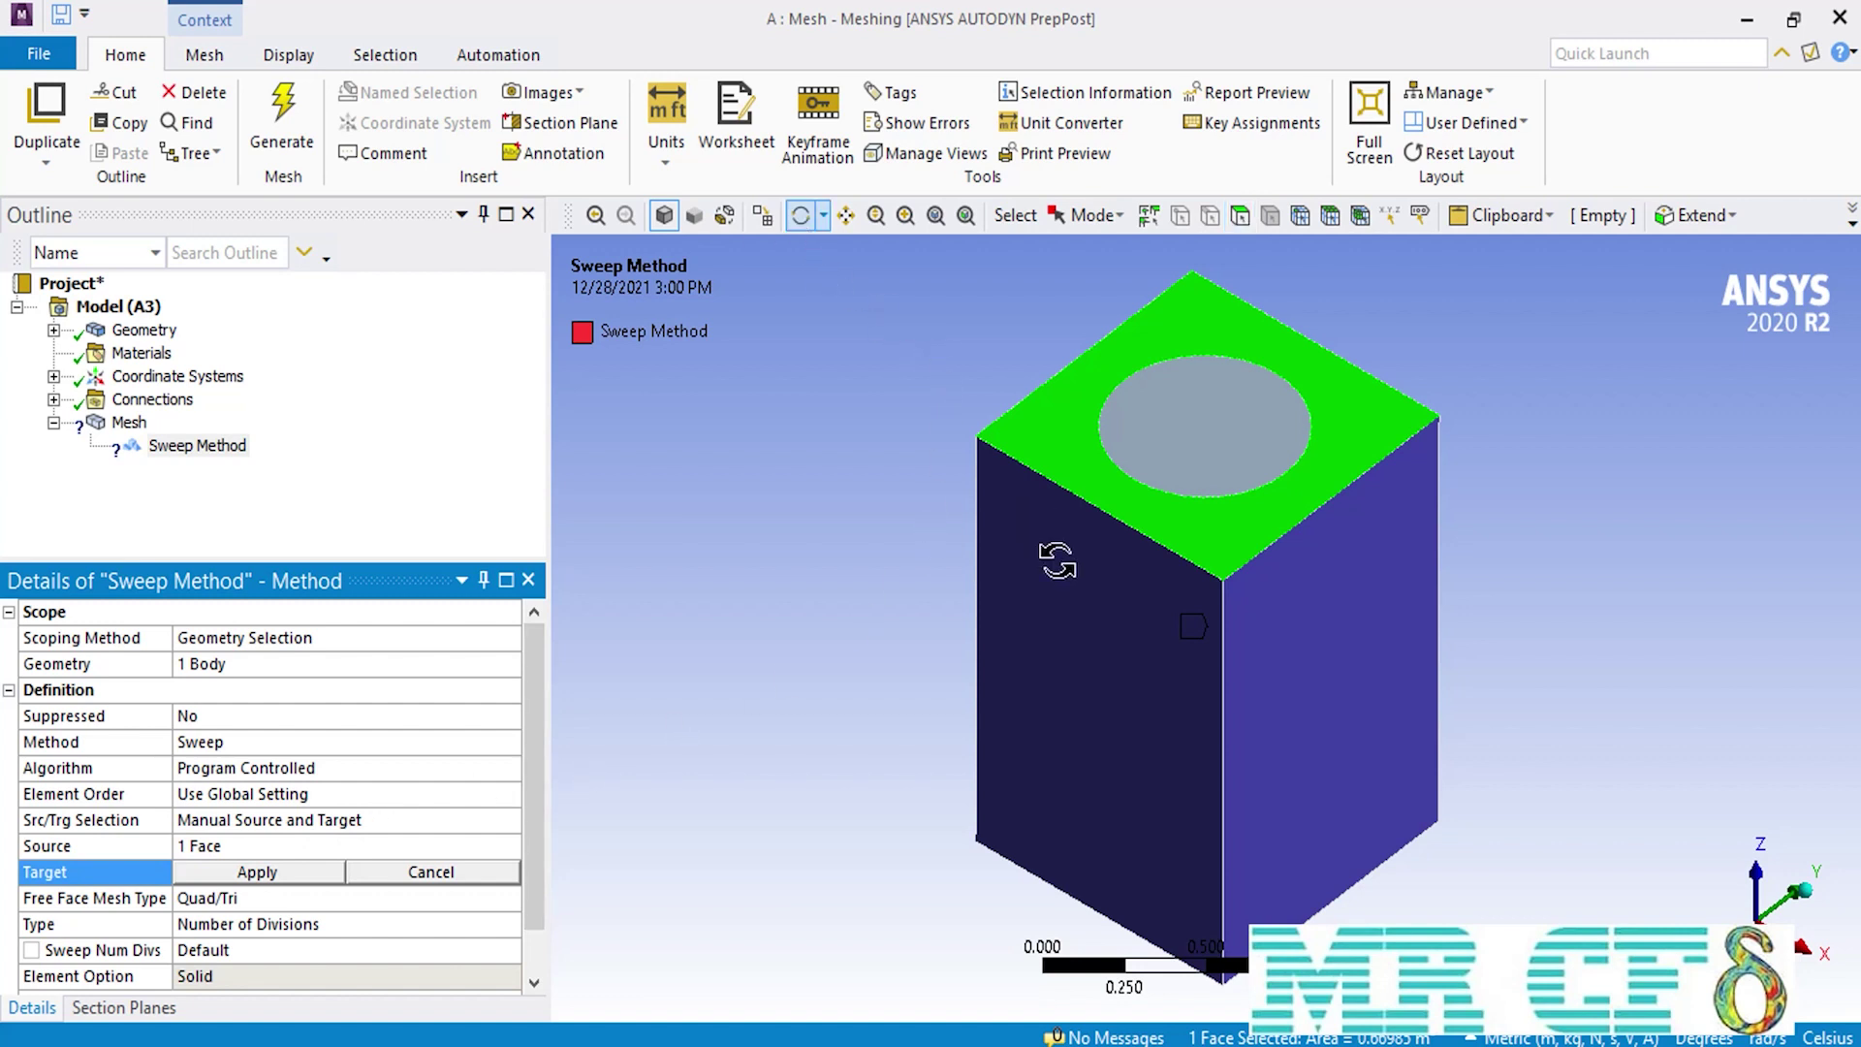
left_click_drag(1076, 635, 1234, 486)
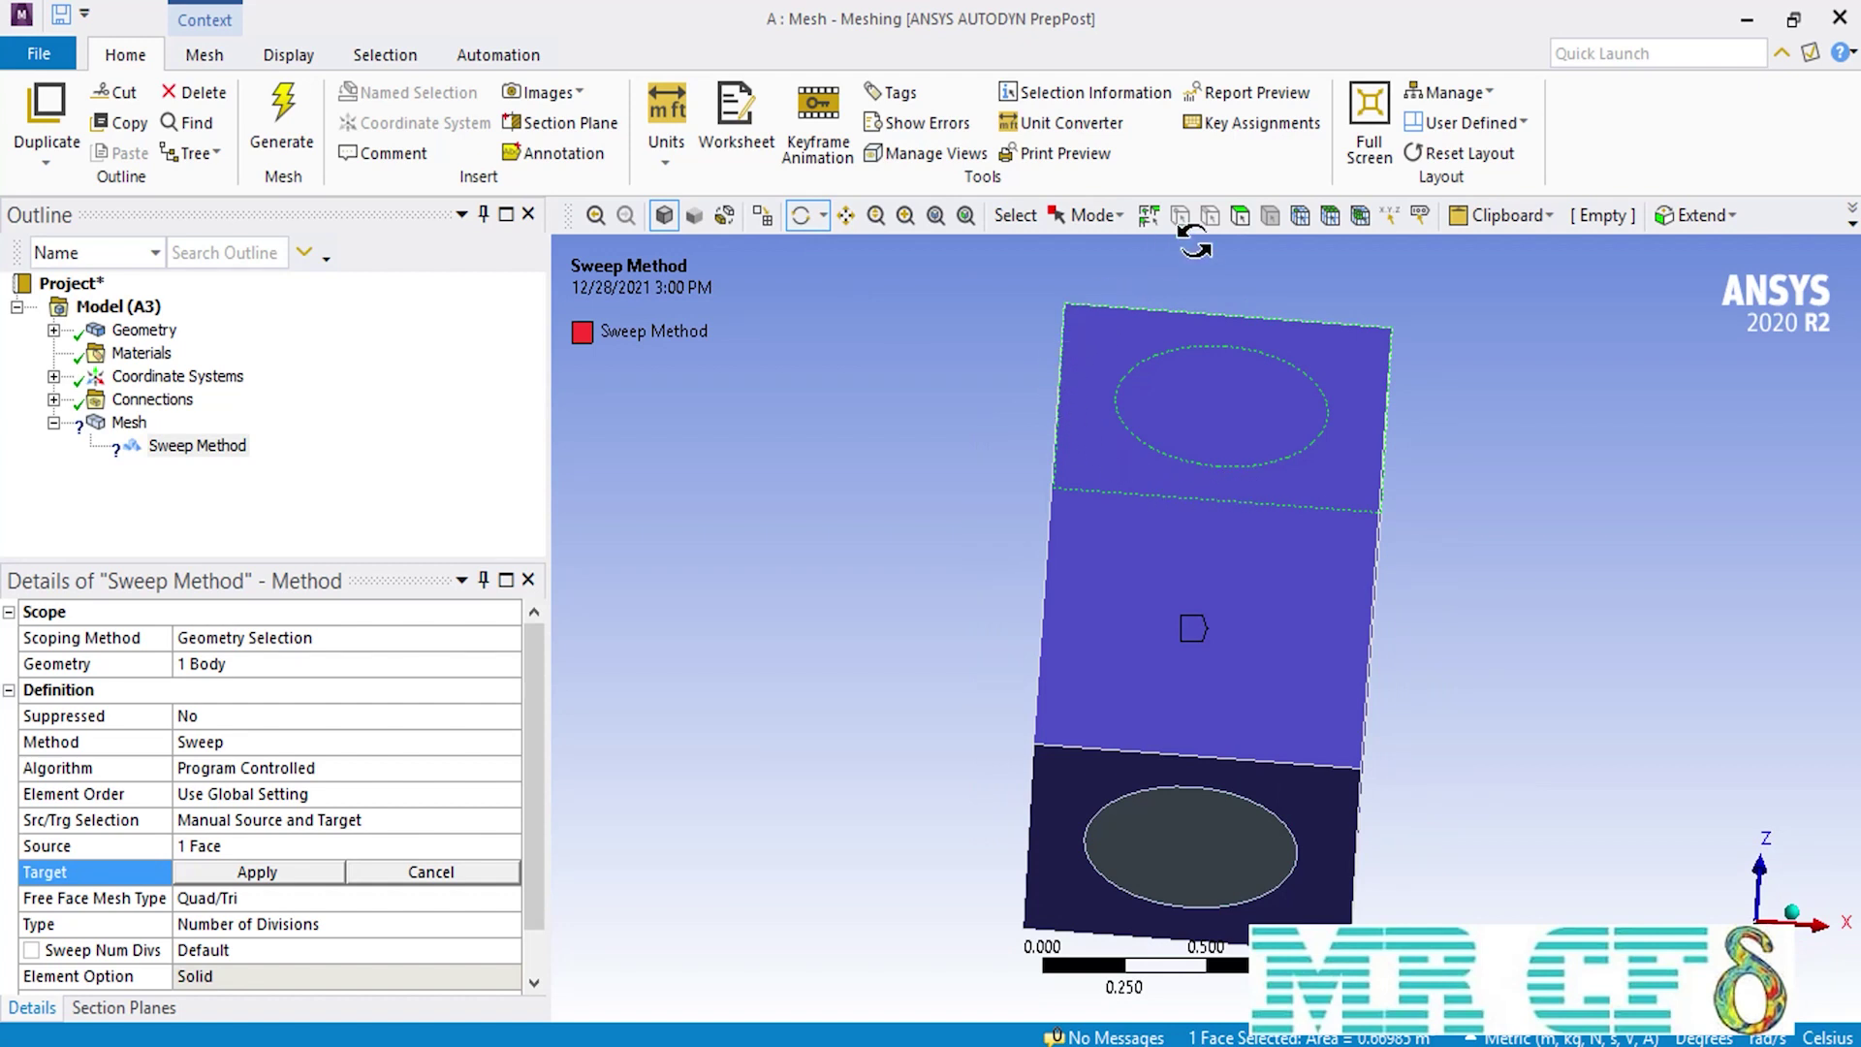
left_click(1240, 215)
left_click(1051, 799)
left_click(303, 872)
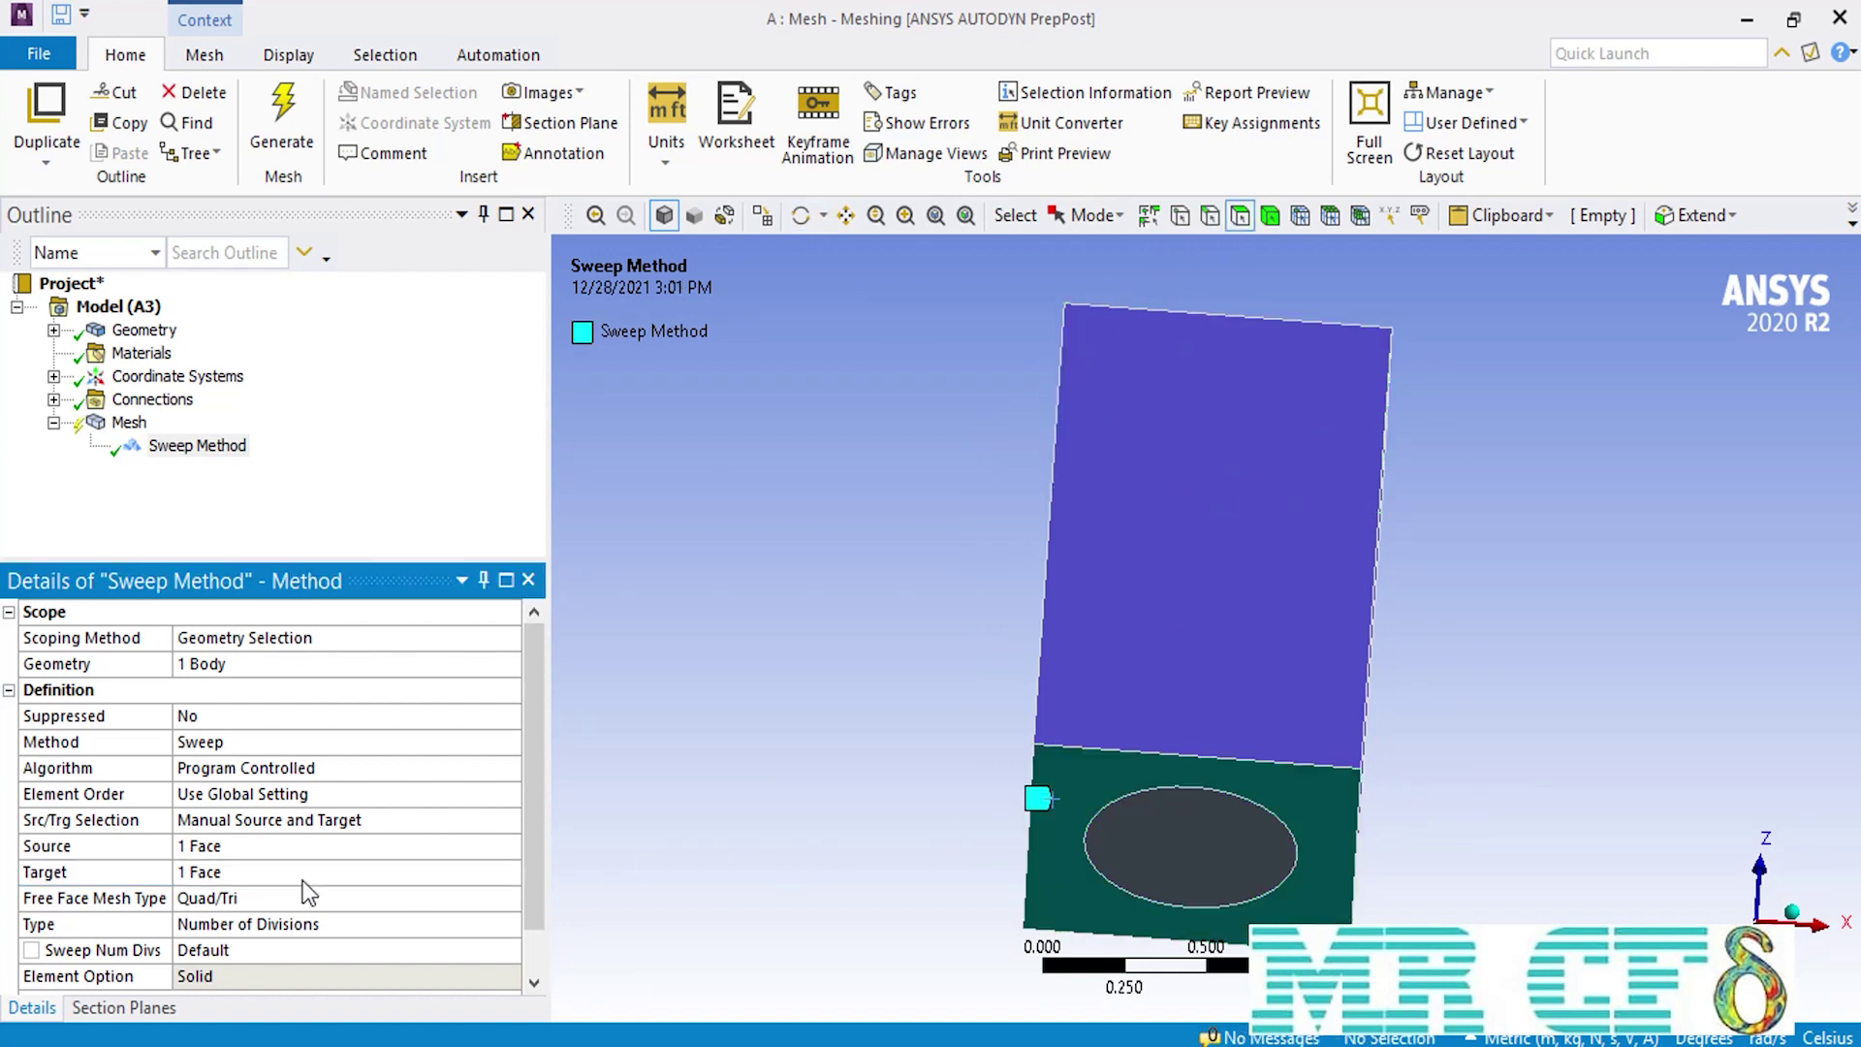
Step: Keep Quad/Tri free face mesh and Number of Divisions type, with Sweep Num Divs 10
left_click(515, 902)
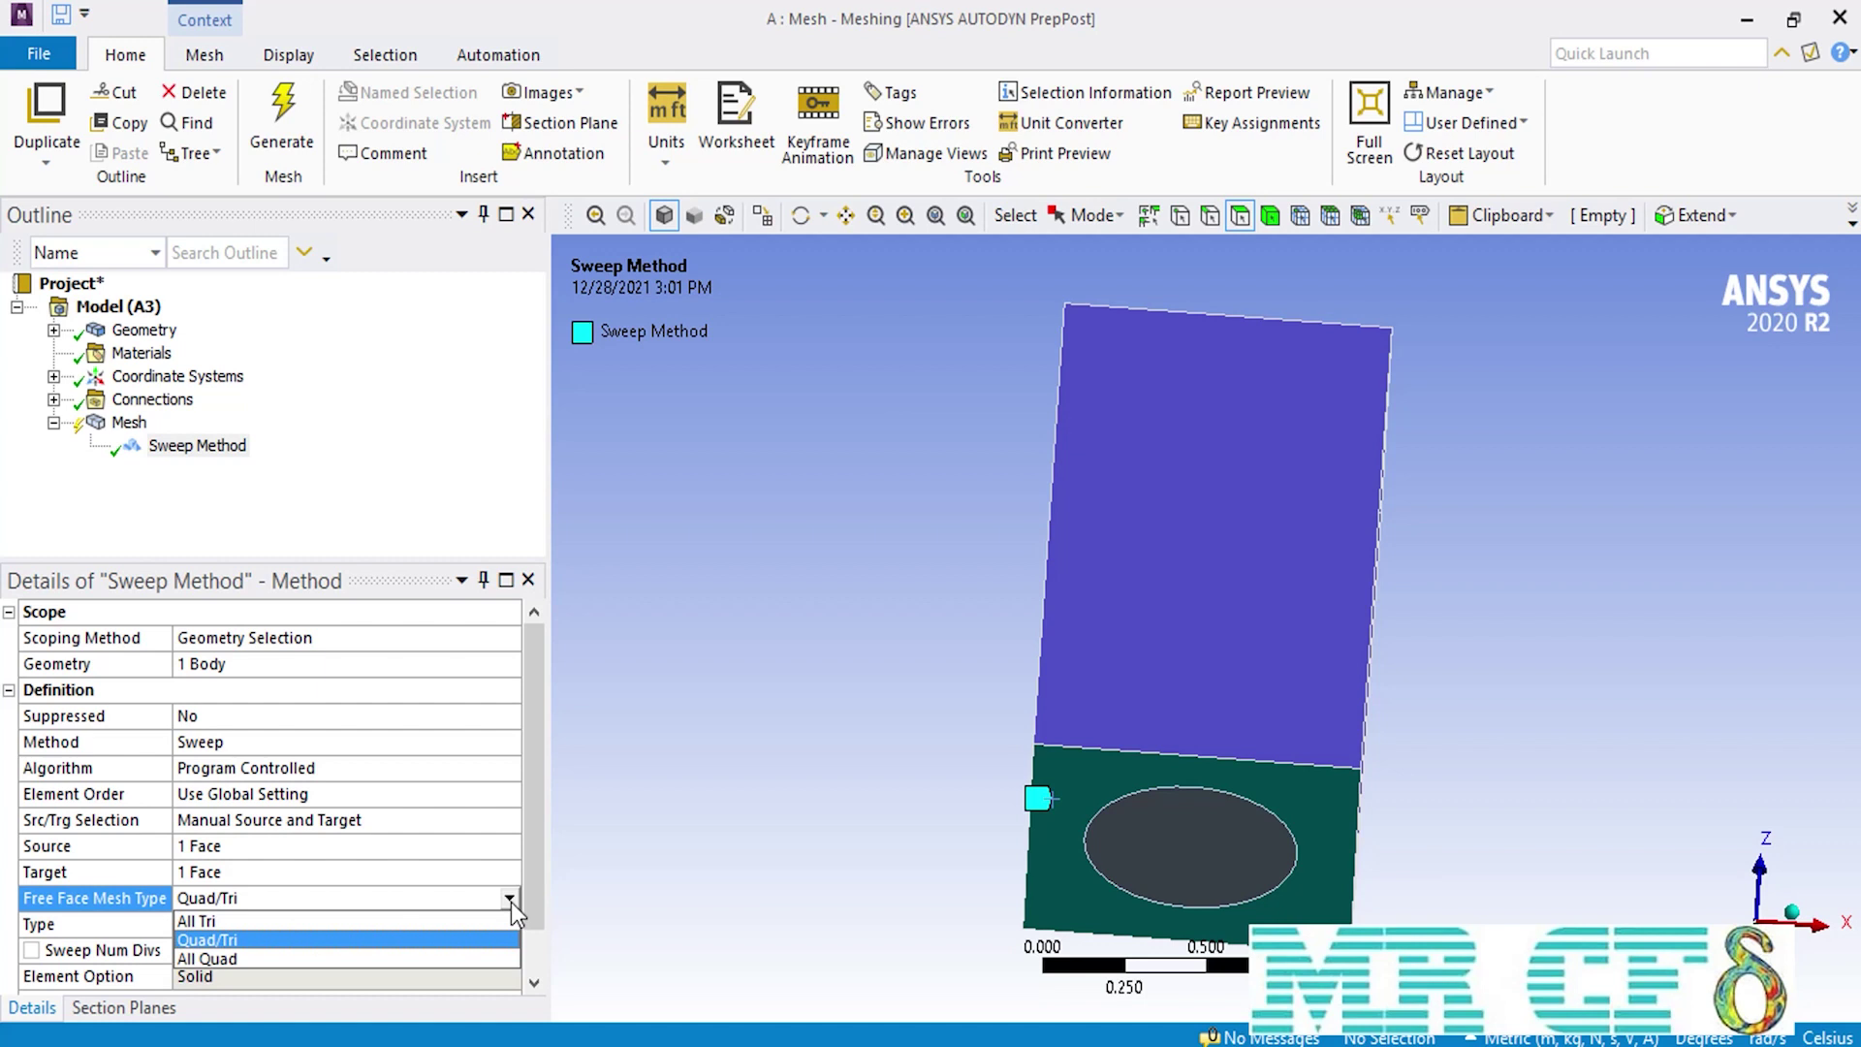
left_click(415, 937)
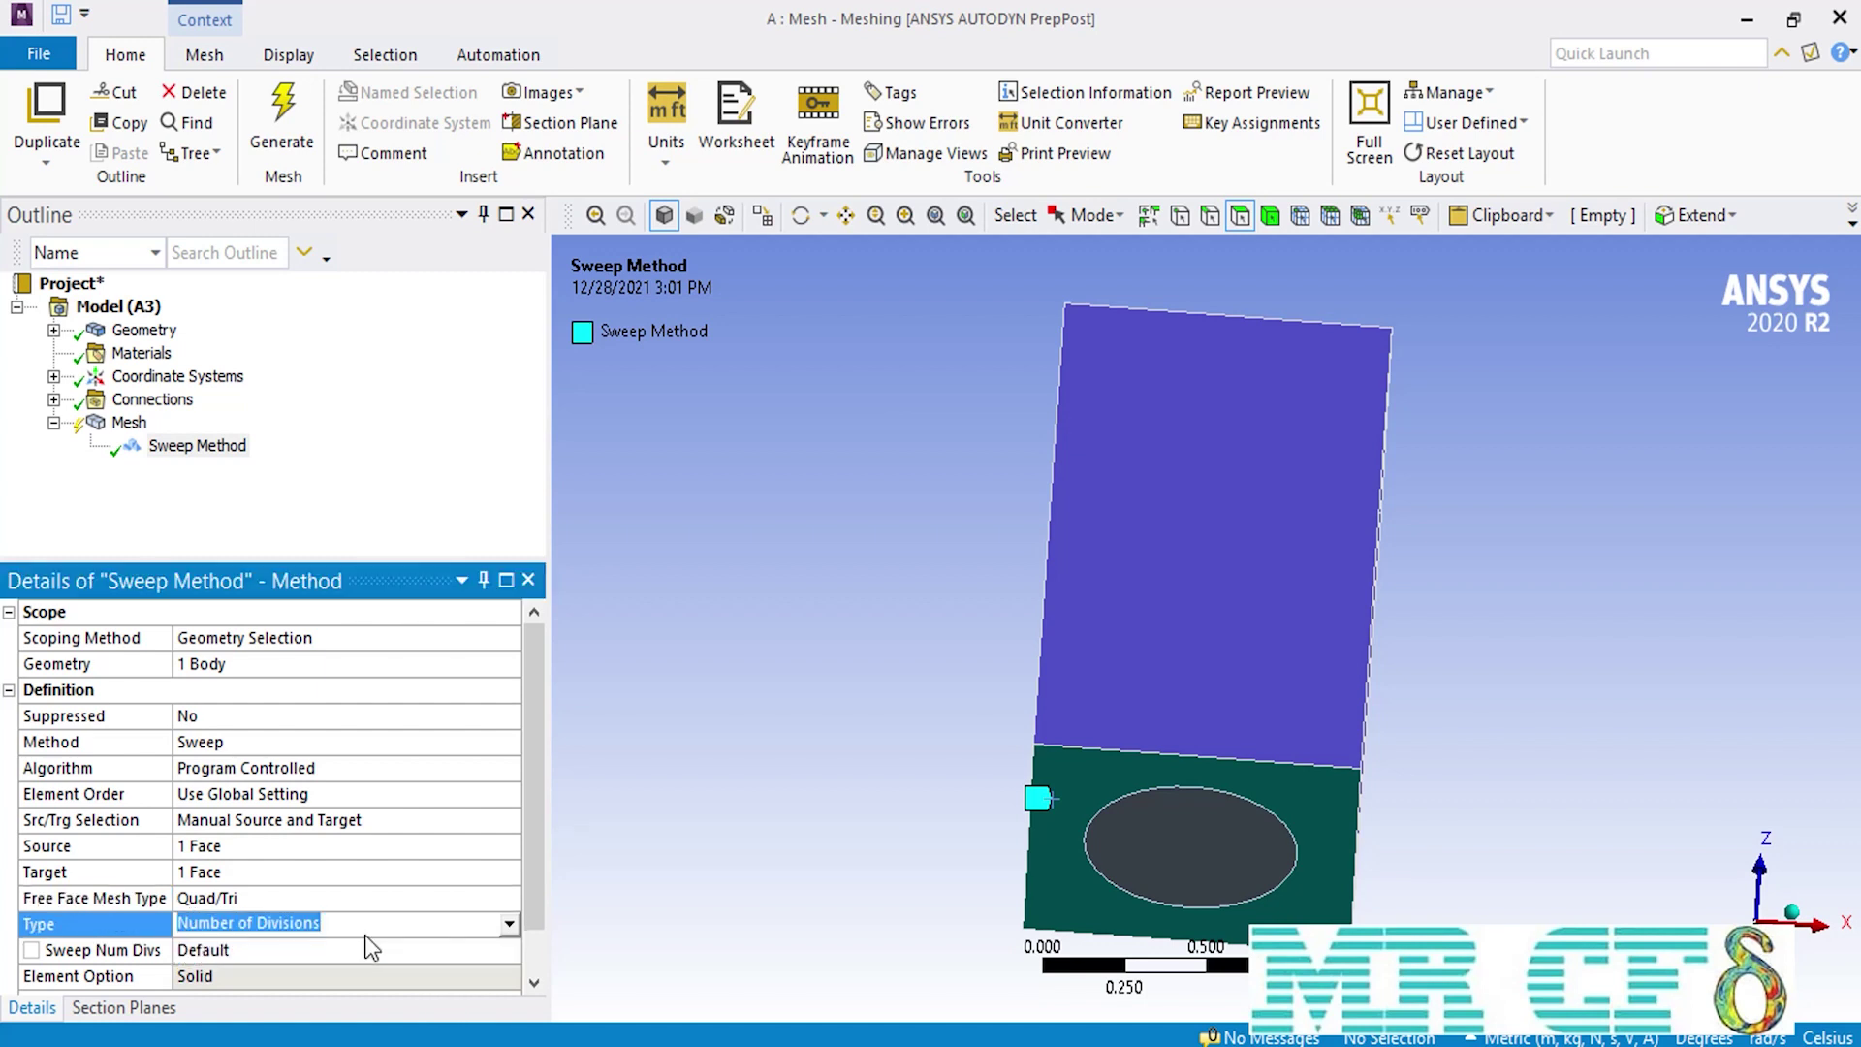
left_click(508, 924)
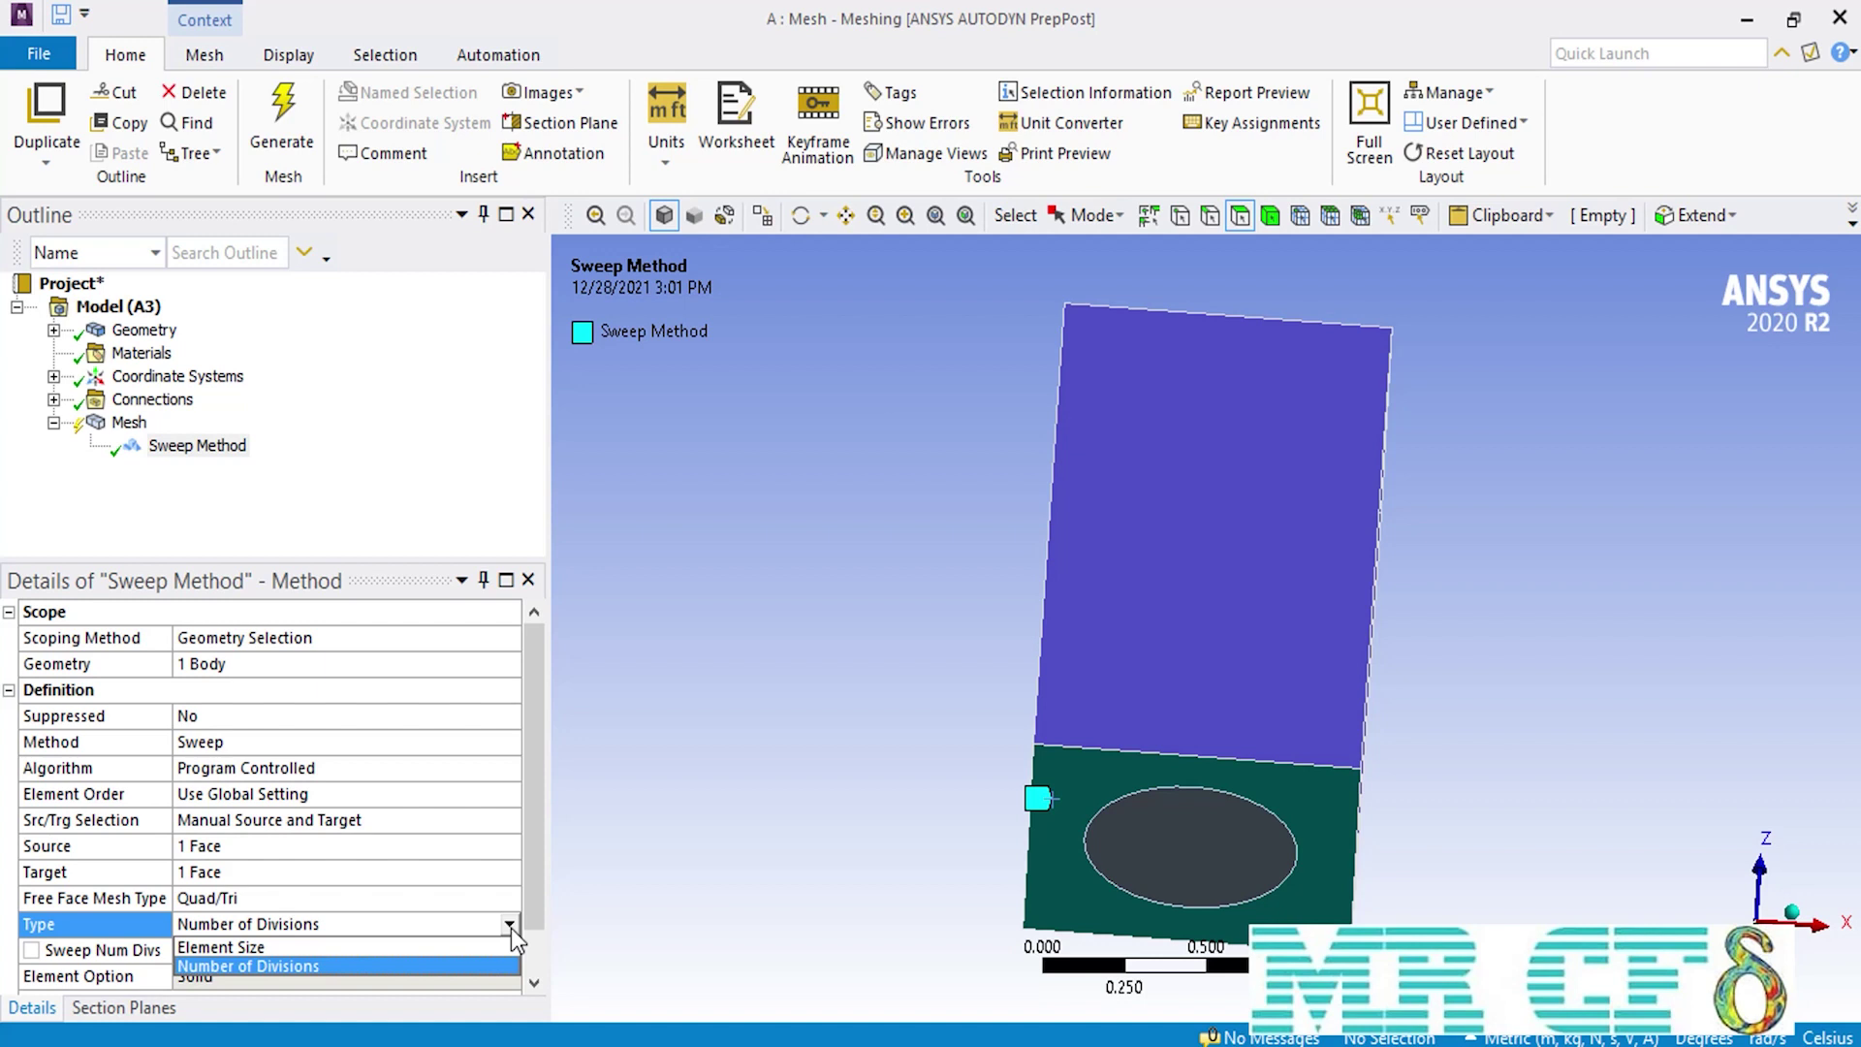
left_click(509, 928)
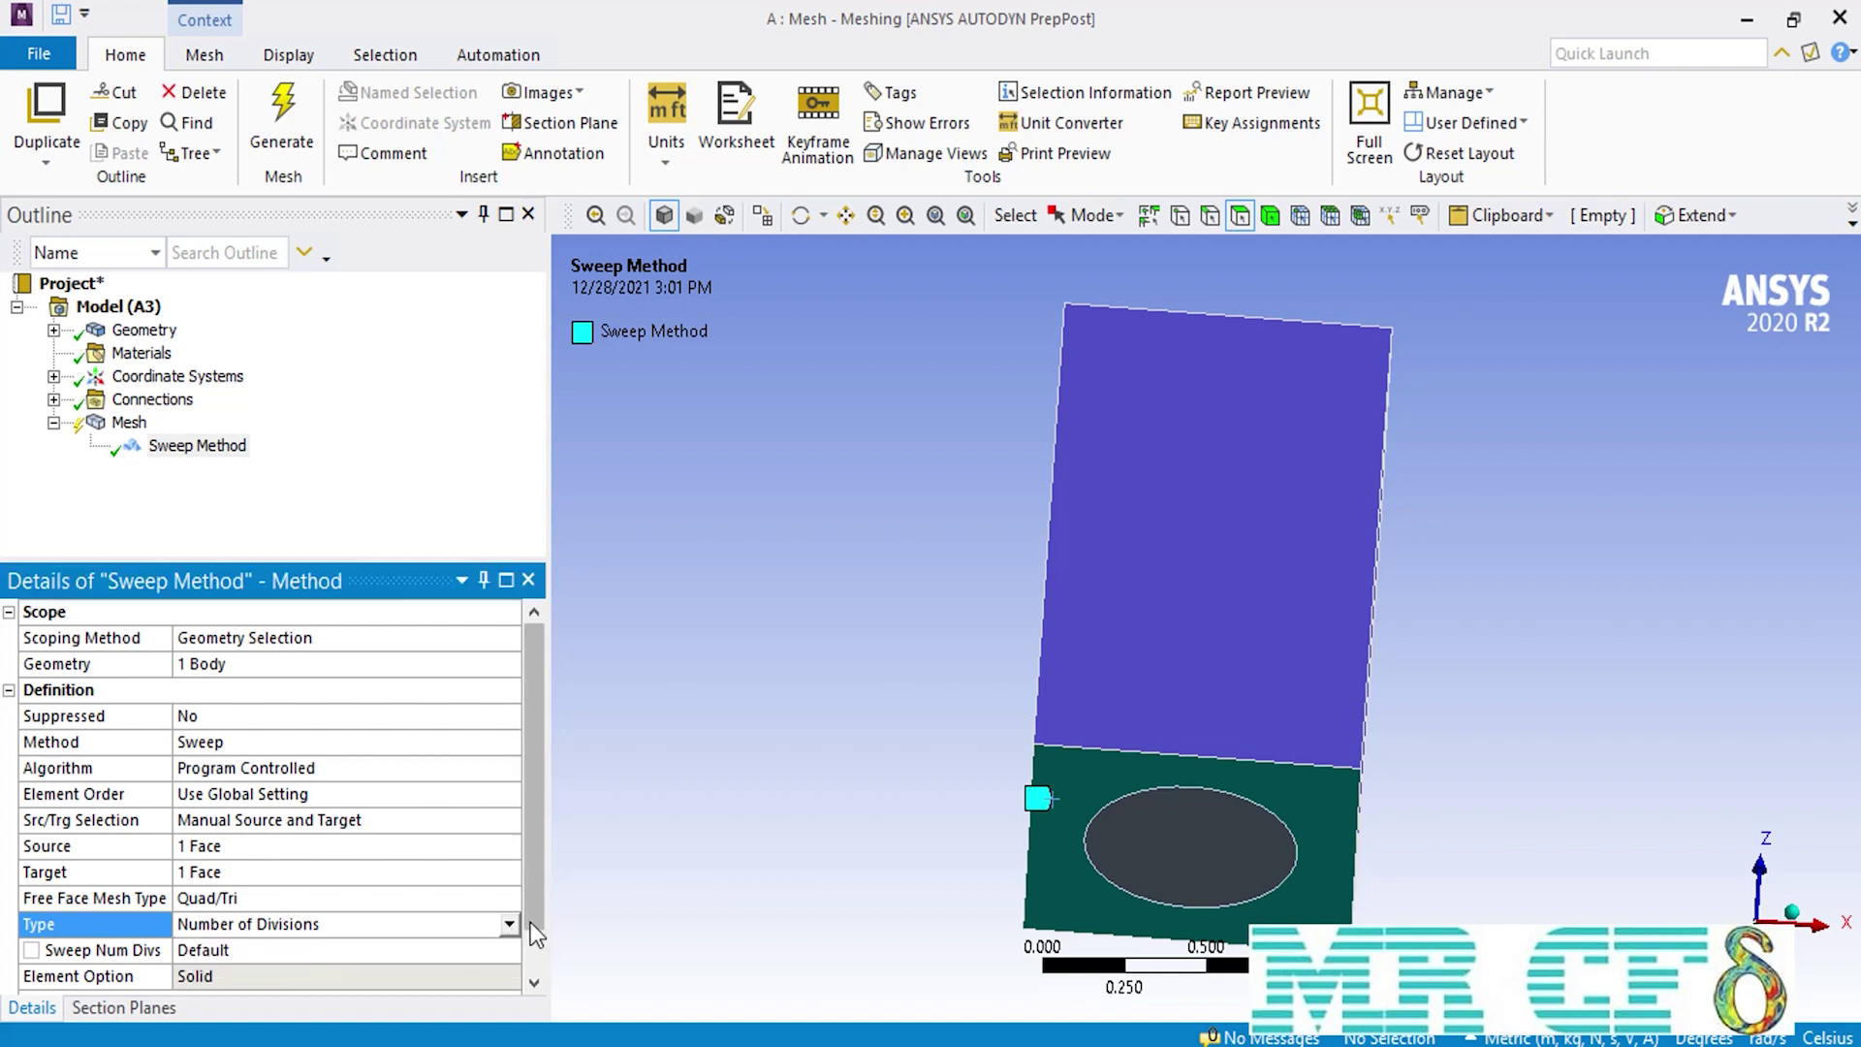
left_click(412, 951)
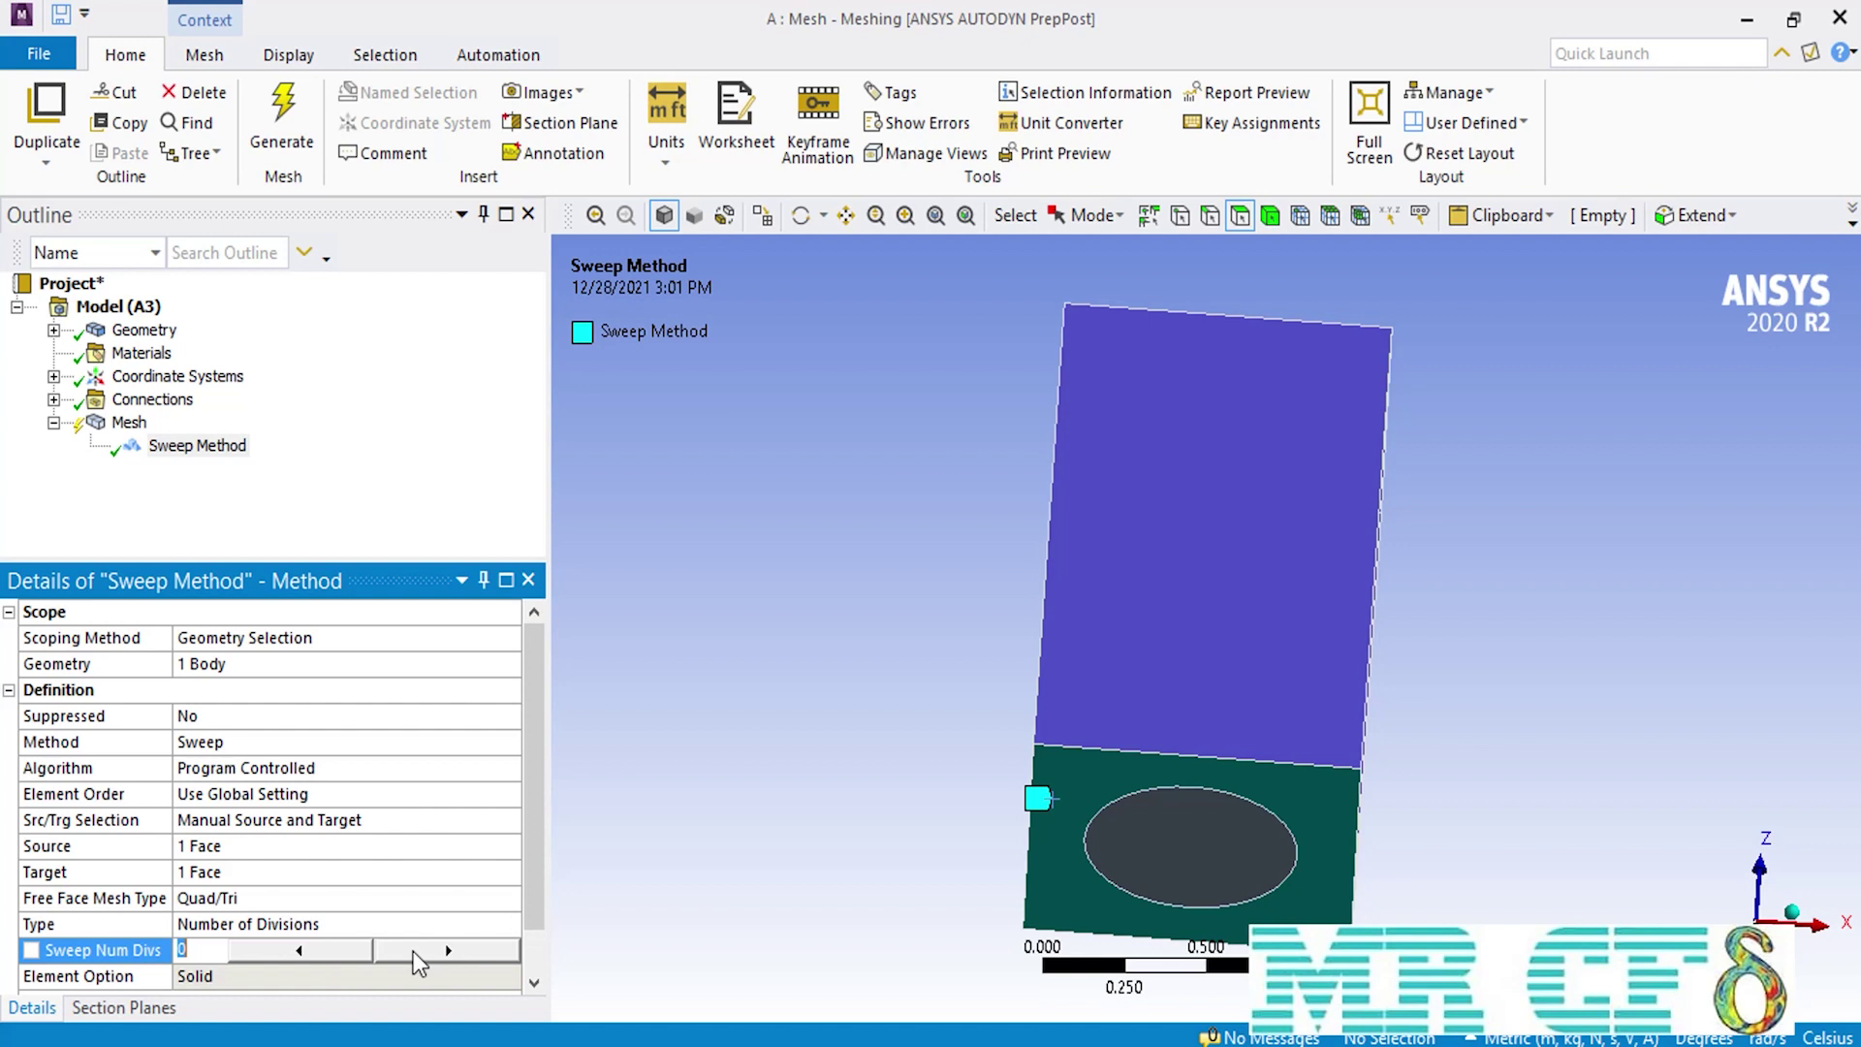
type("10")
left_click(511, 981)
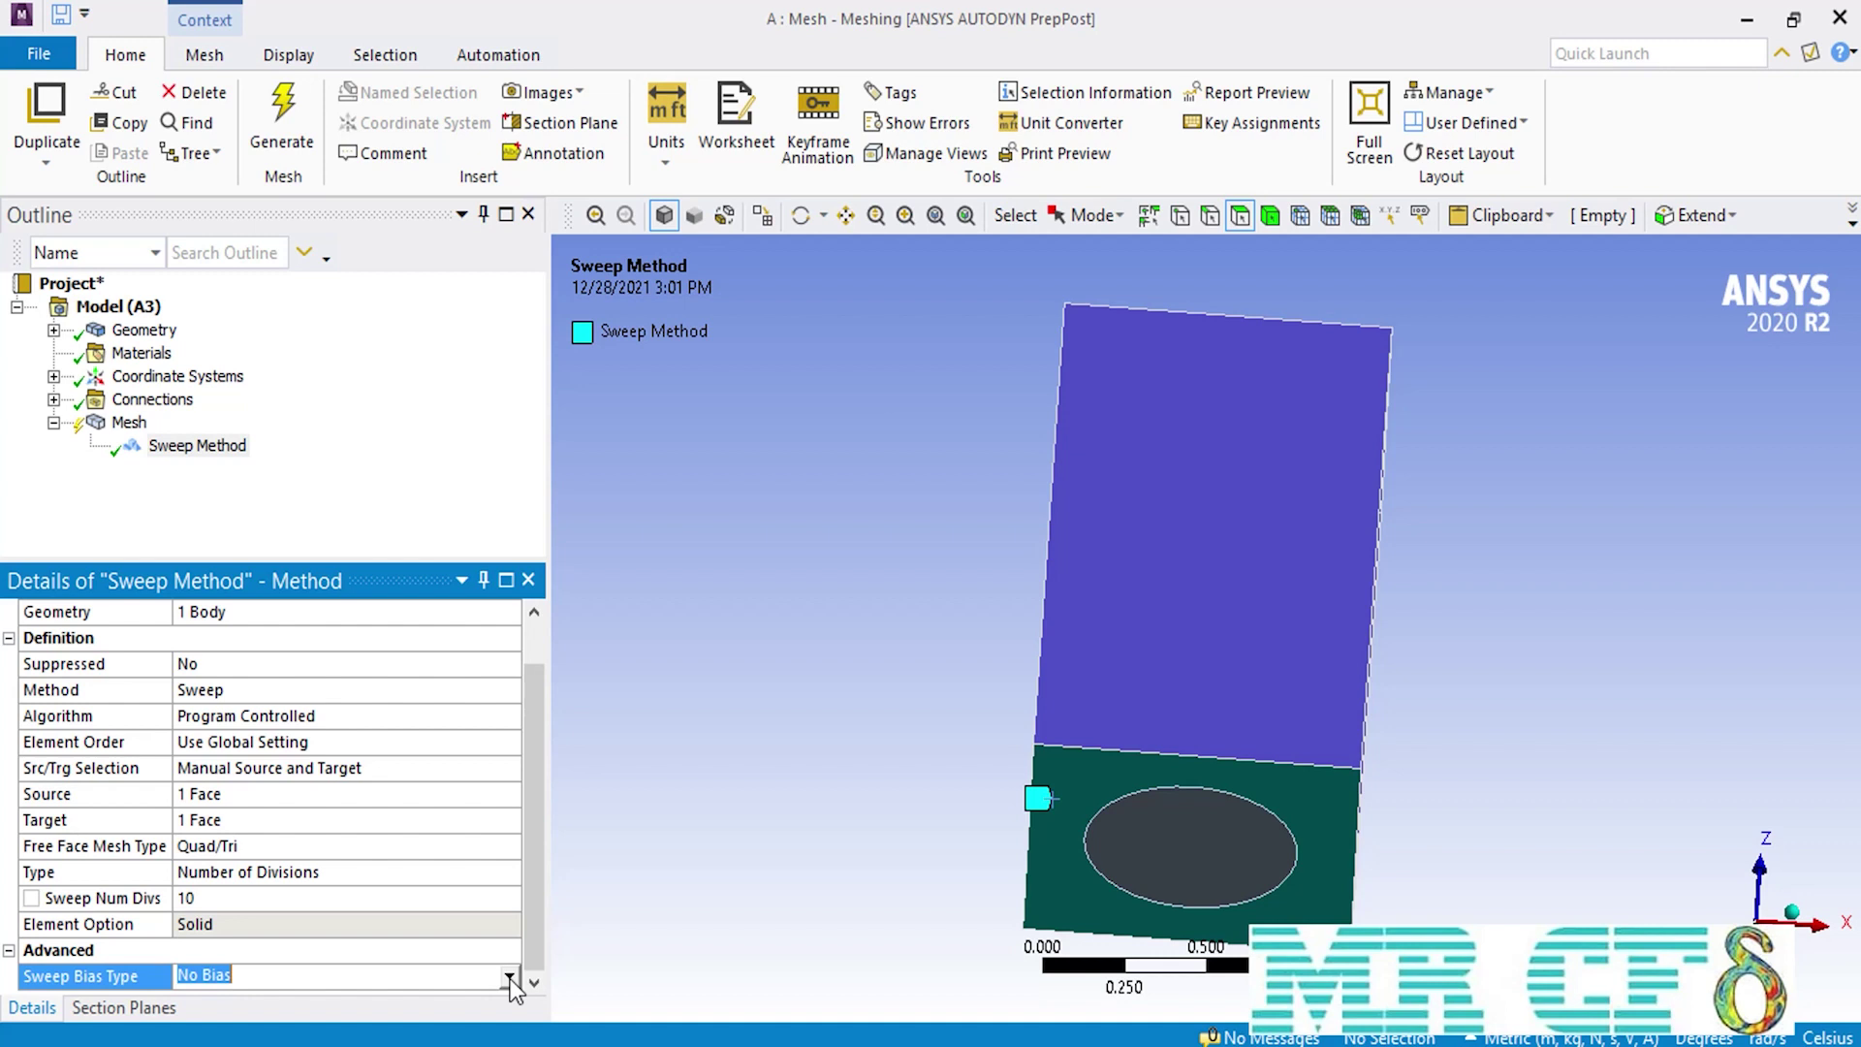
Step: Choose a biased Sweep Bias Type pattern and set the Sweep Bias to 3
left_click(510, 978)
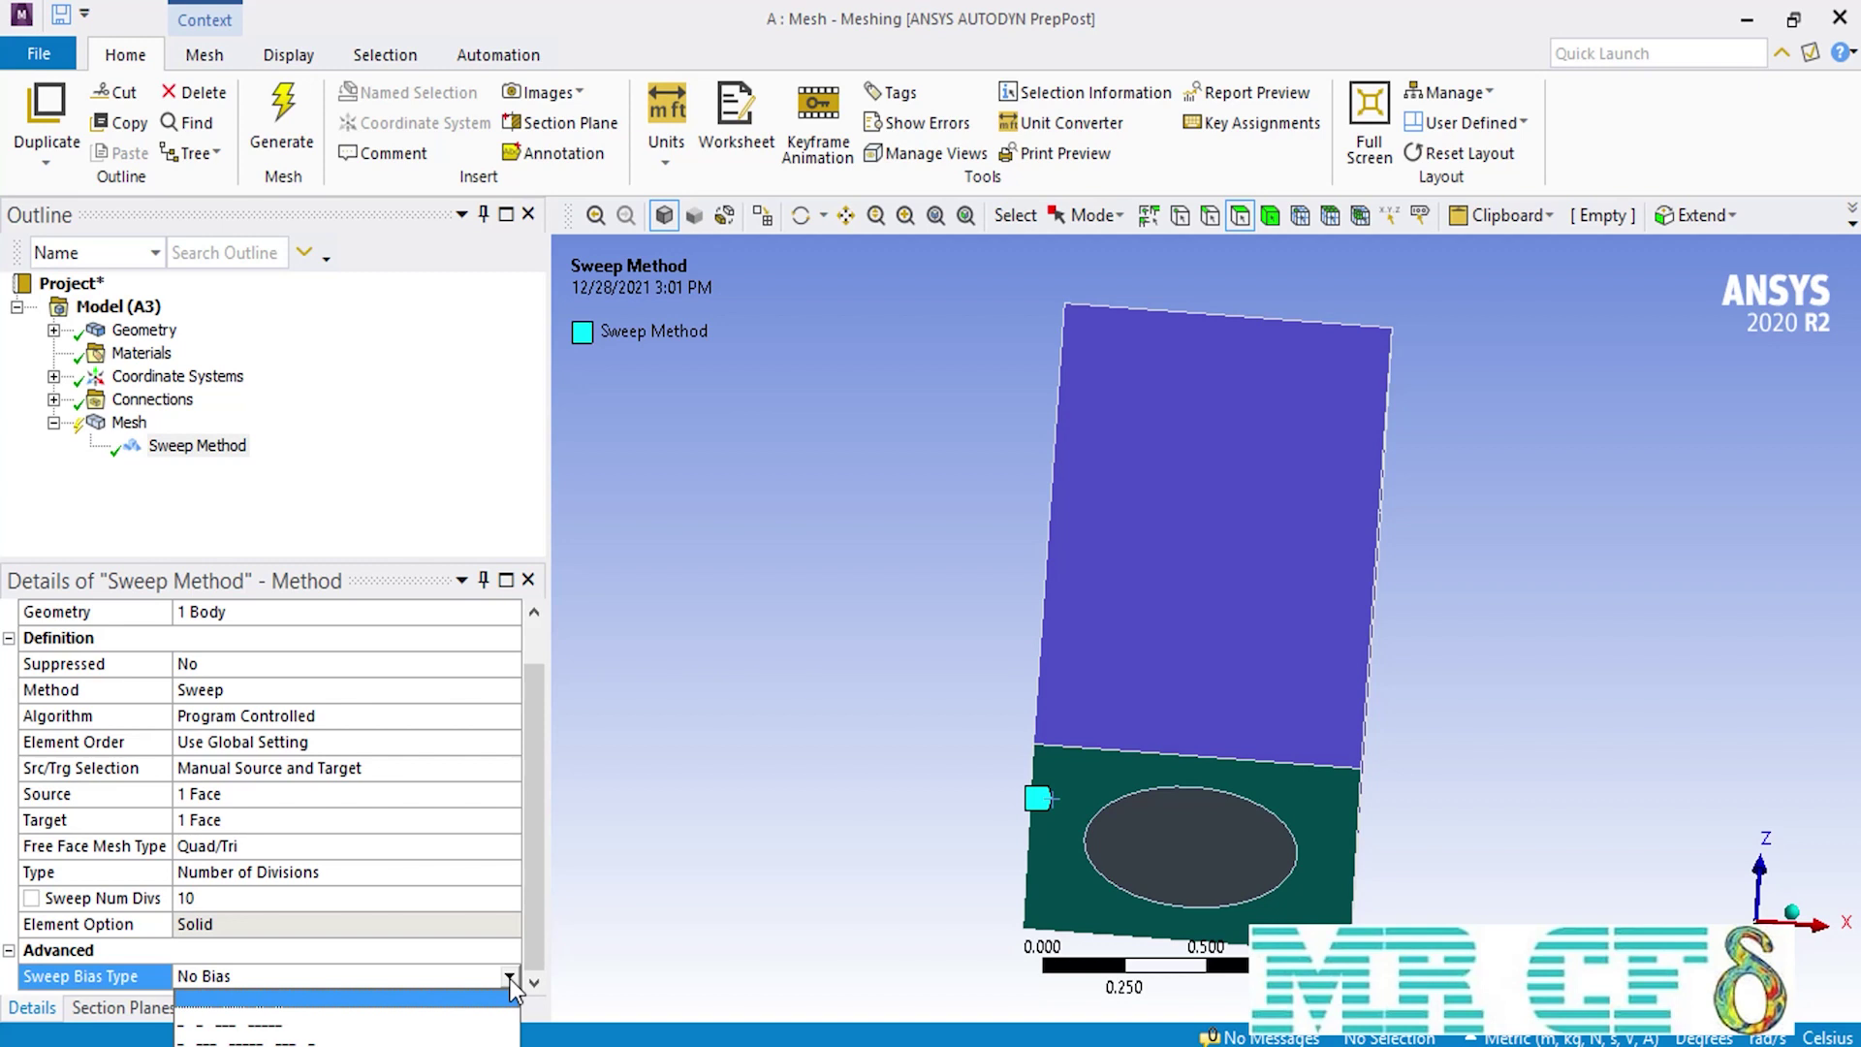
left_click(467, 1005)
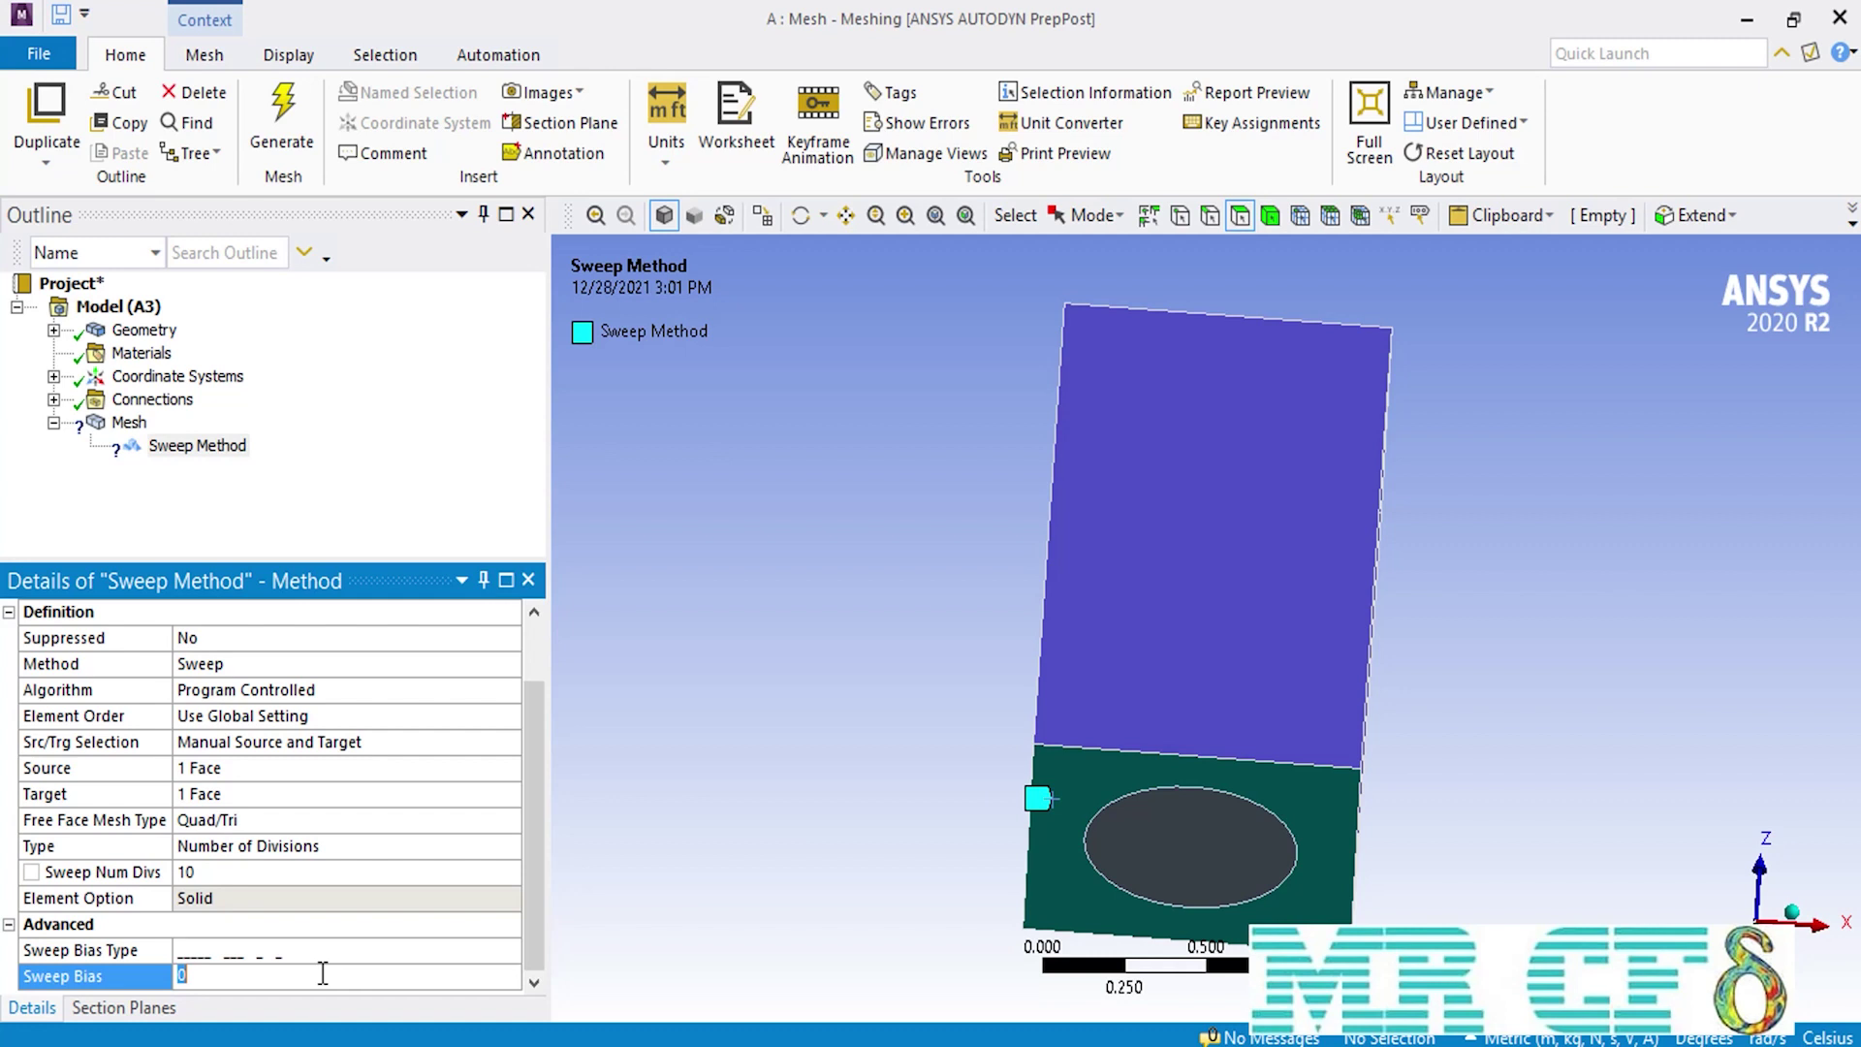
type("3")
Step: Generate the mesh from the Mesh node and switch to the Rotate tool to view it
left_click(129, 423)
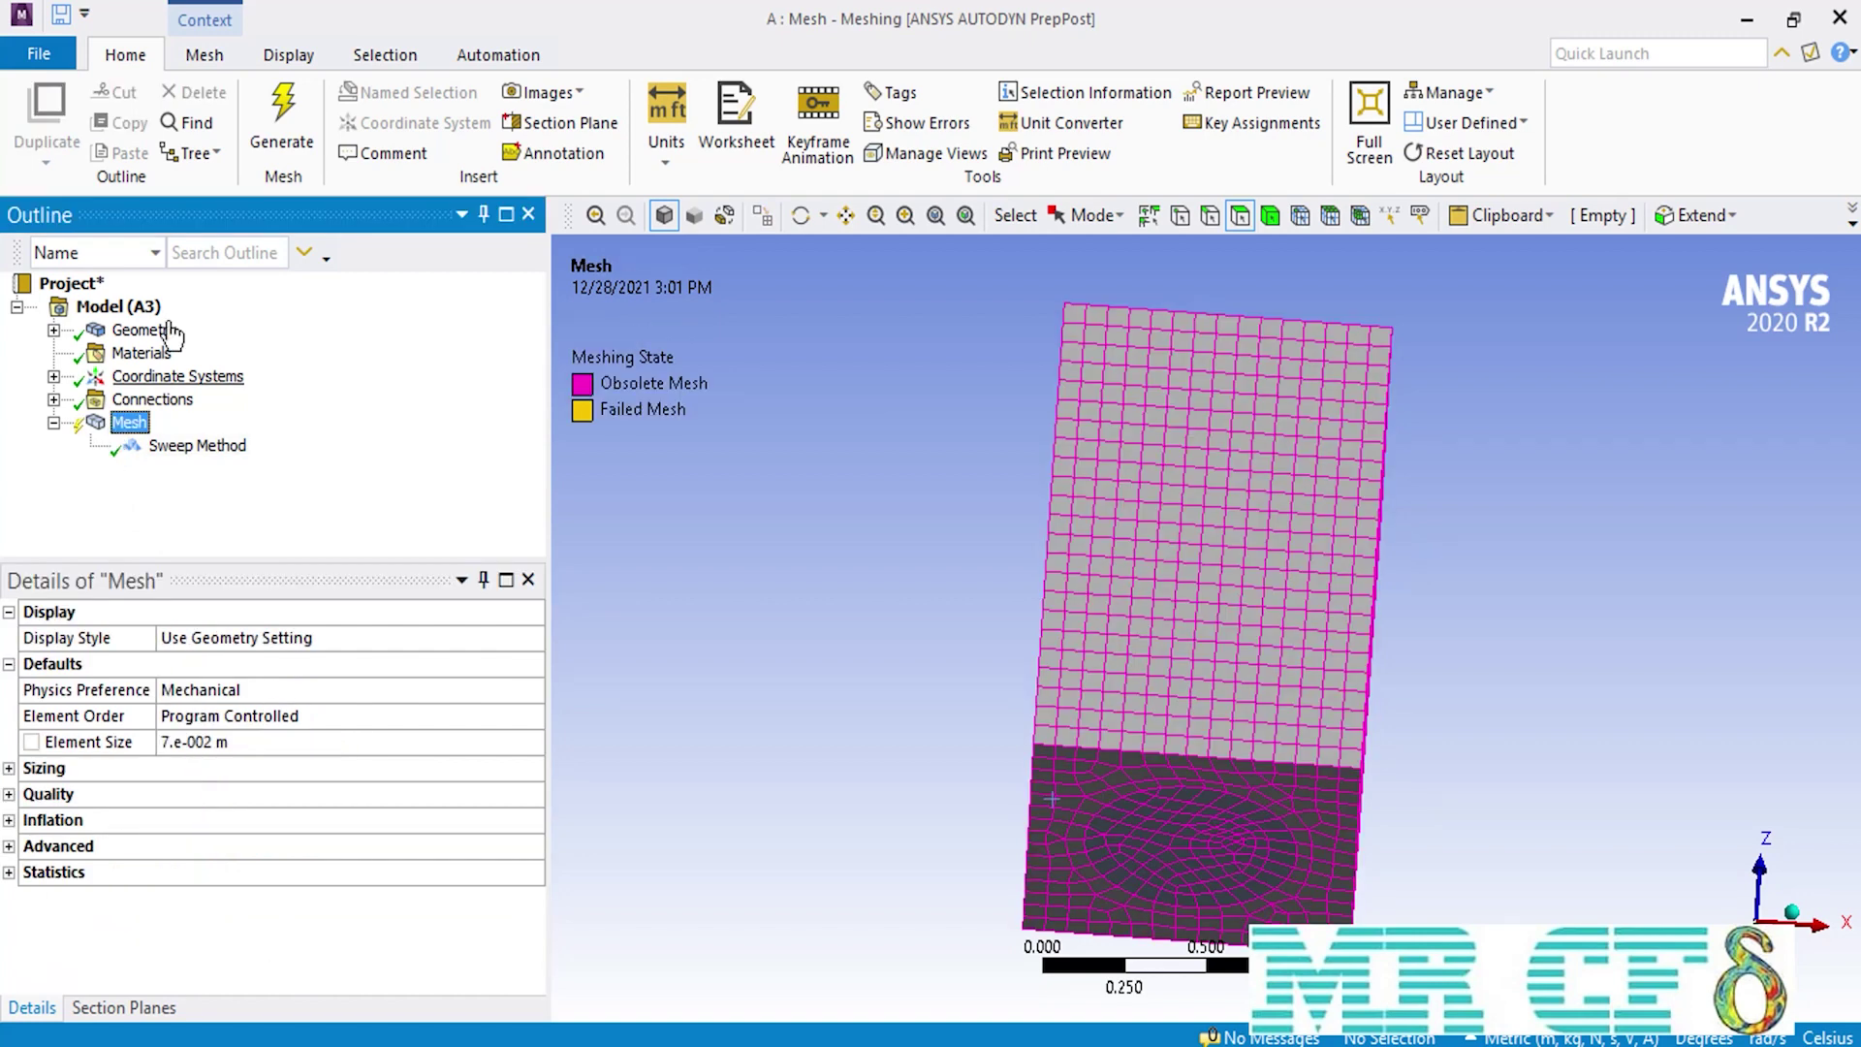
left_click(281, 121)
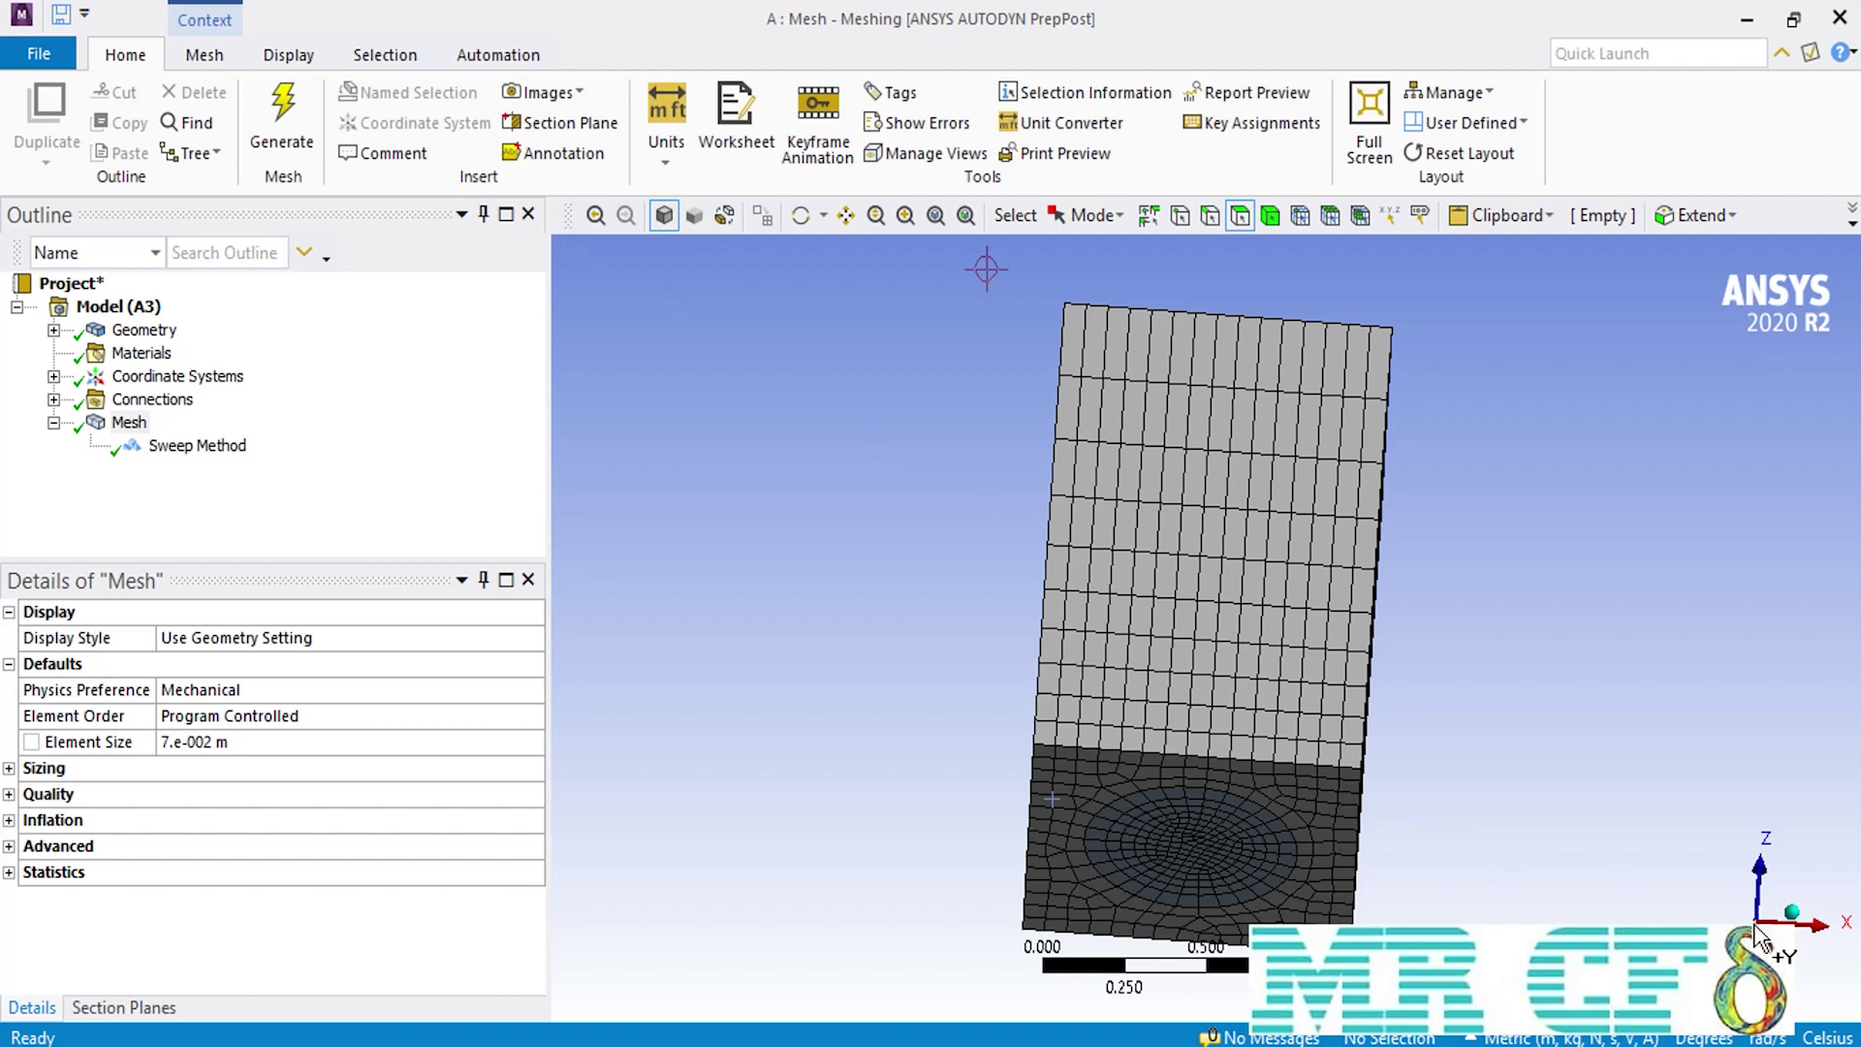
left_click(799, 217)
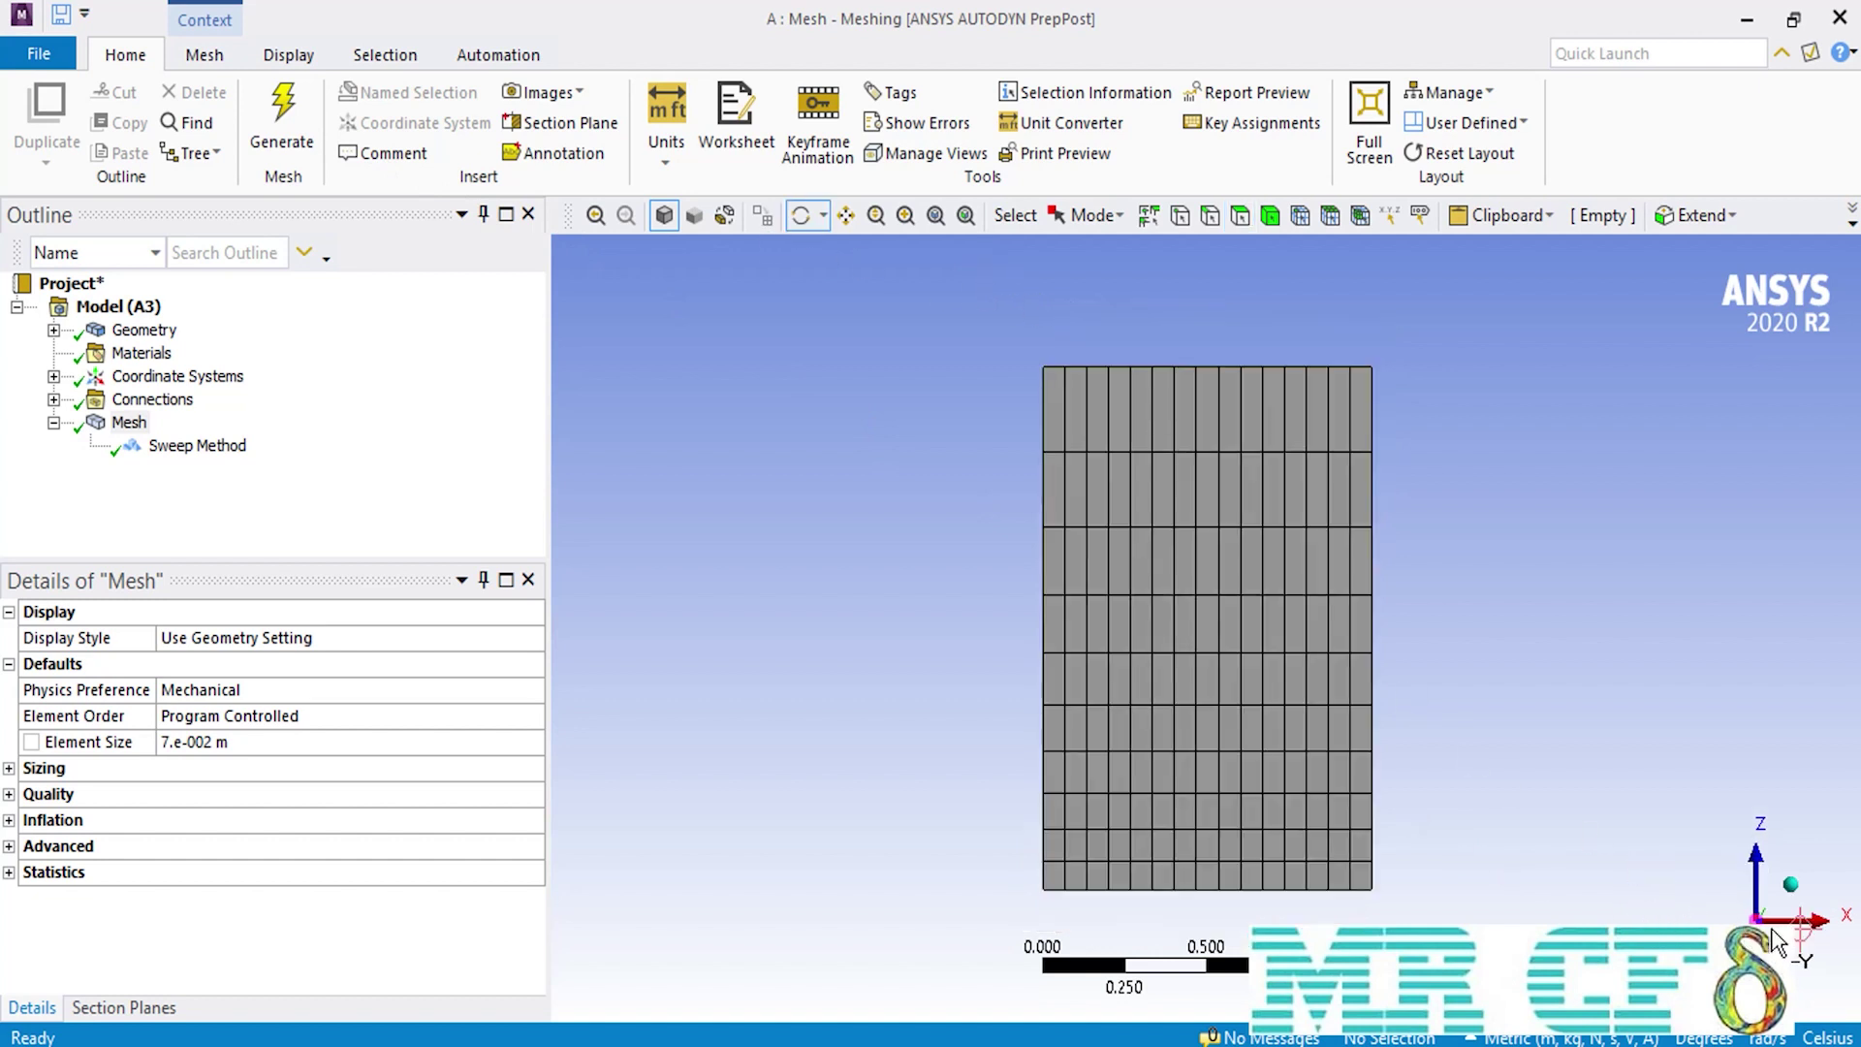
left_click(1448, 687)
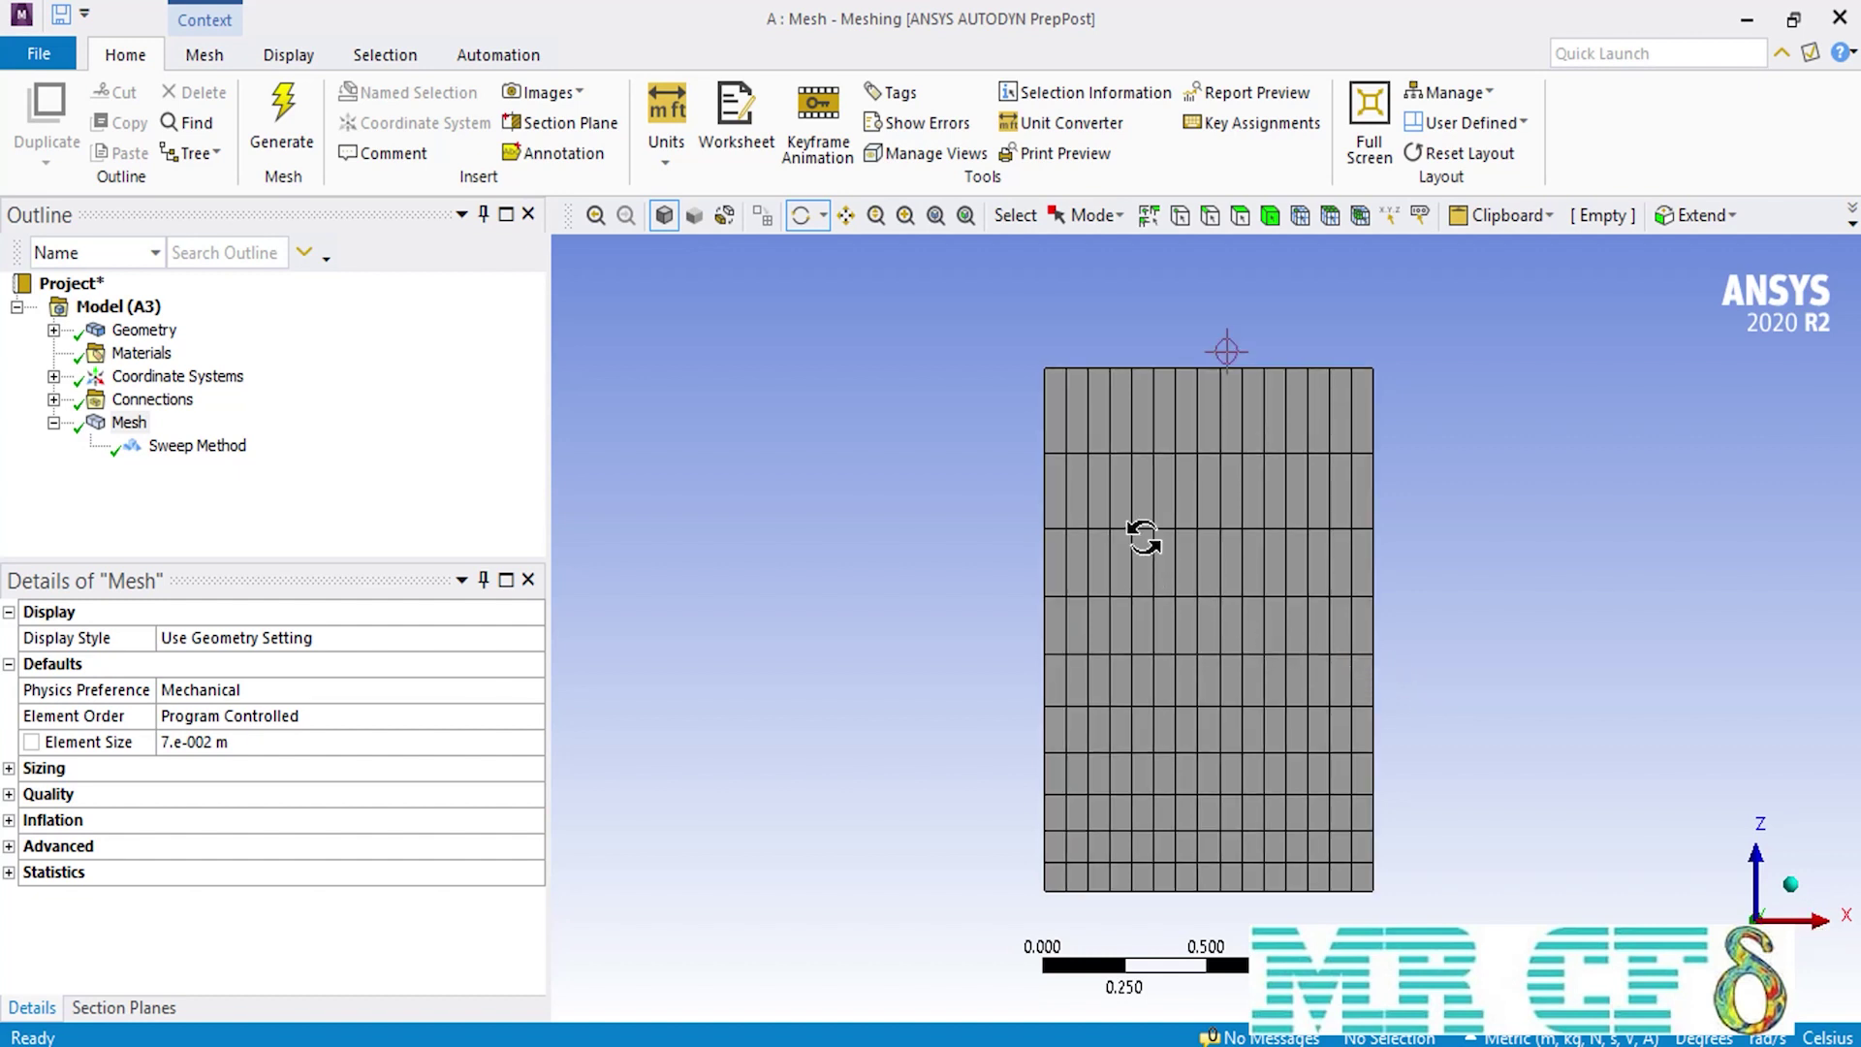
left_click(1298, 217)
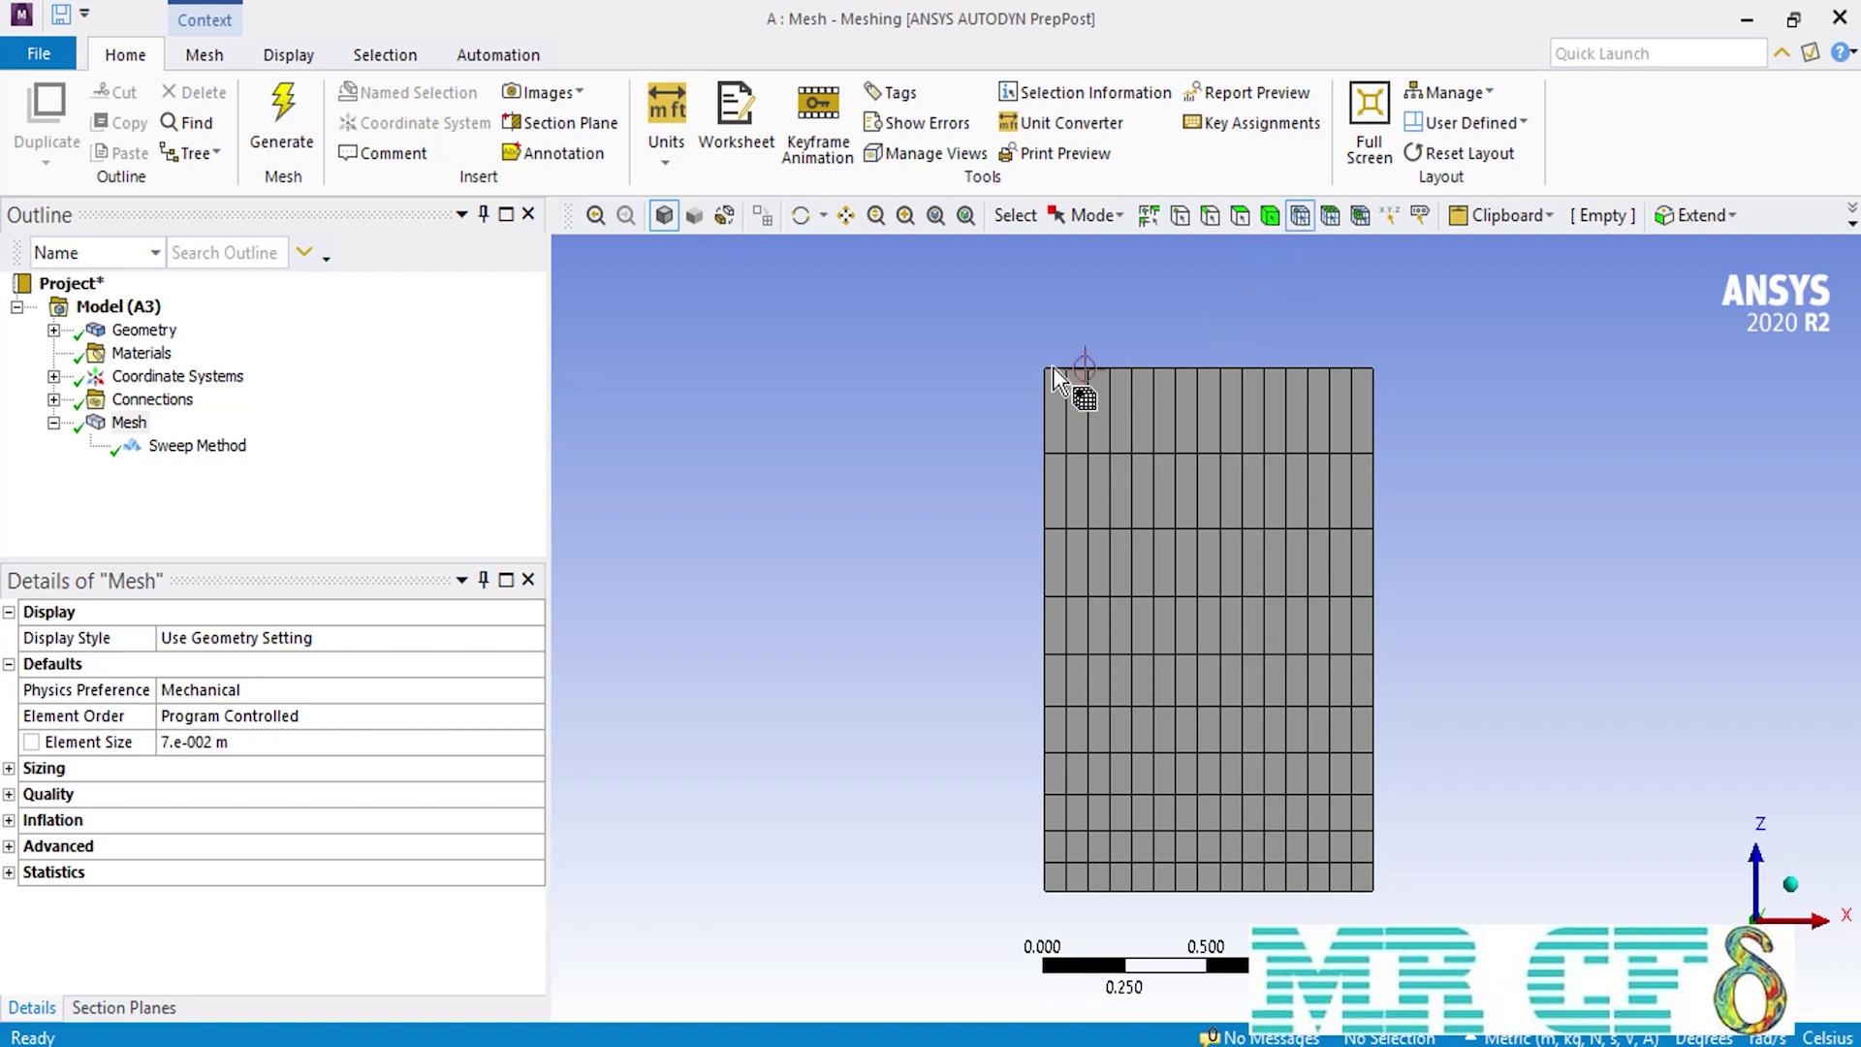
scroll(1039, 366, "up", 2)
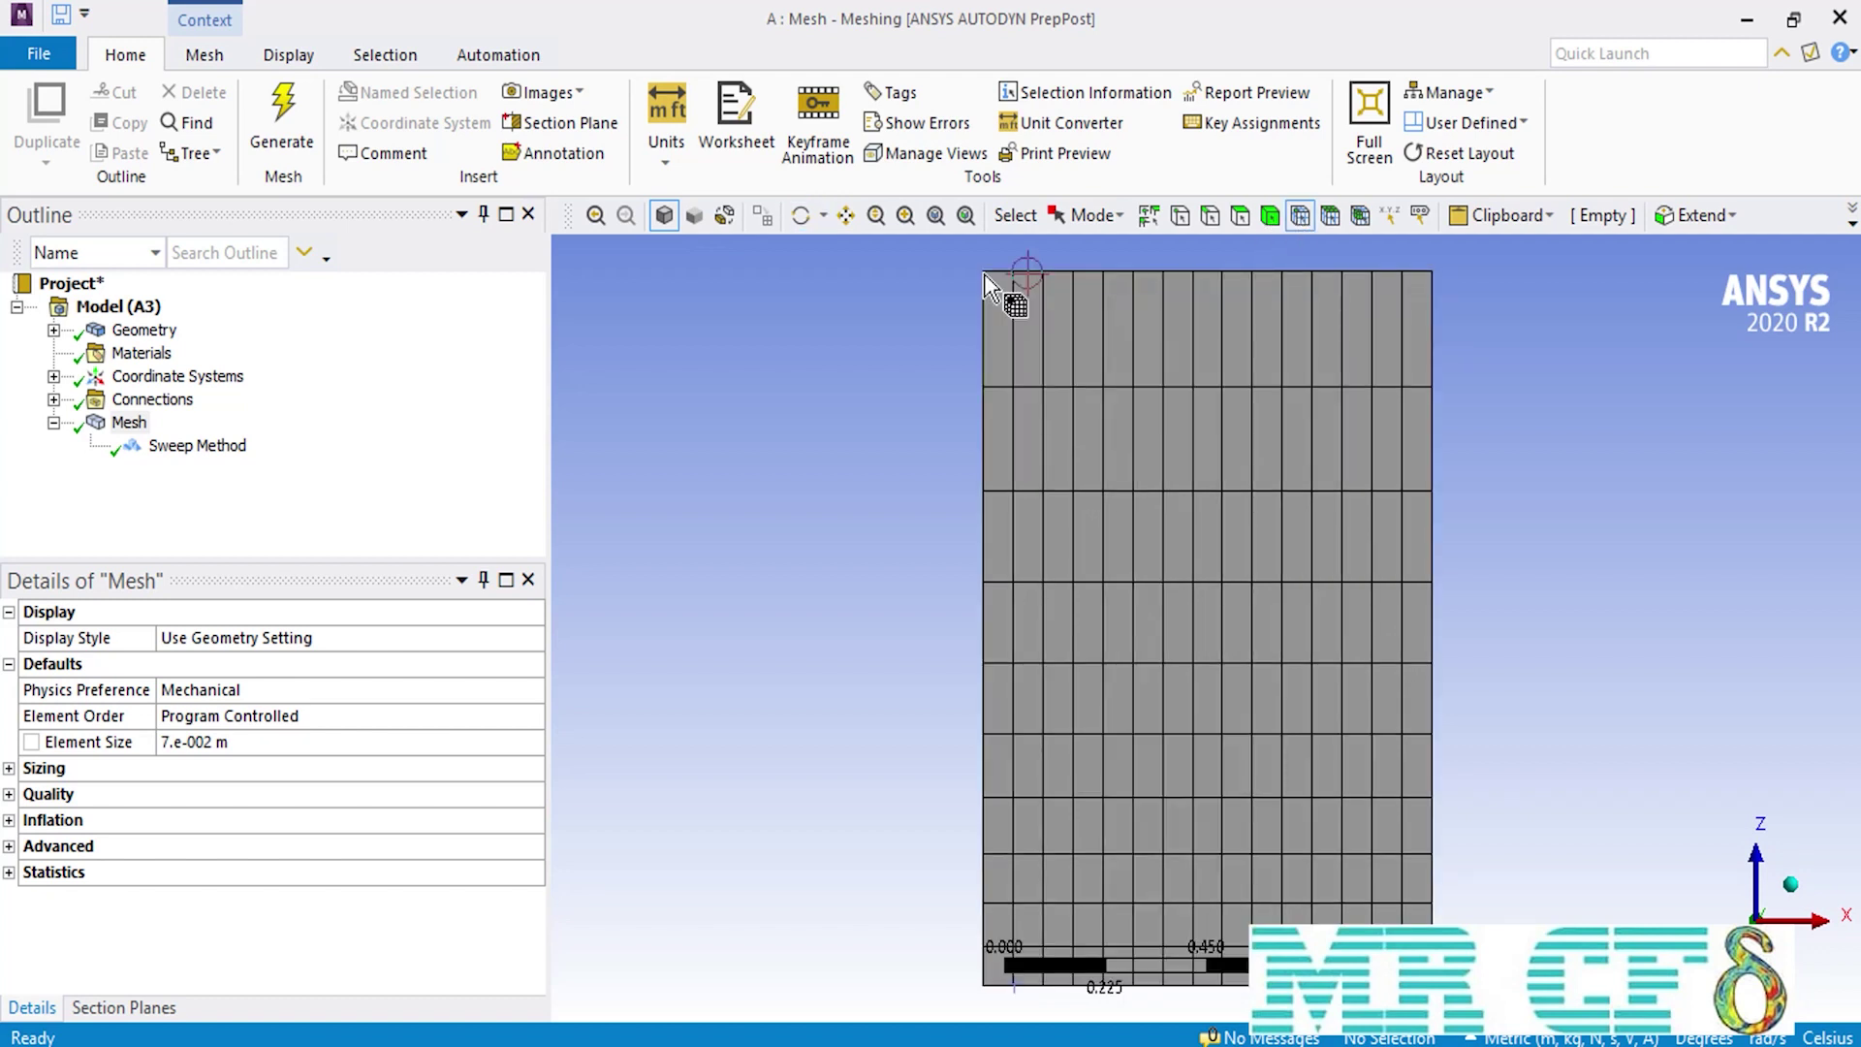
left_click(985, 274)
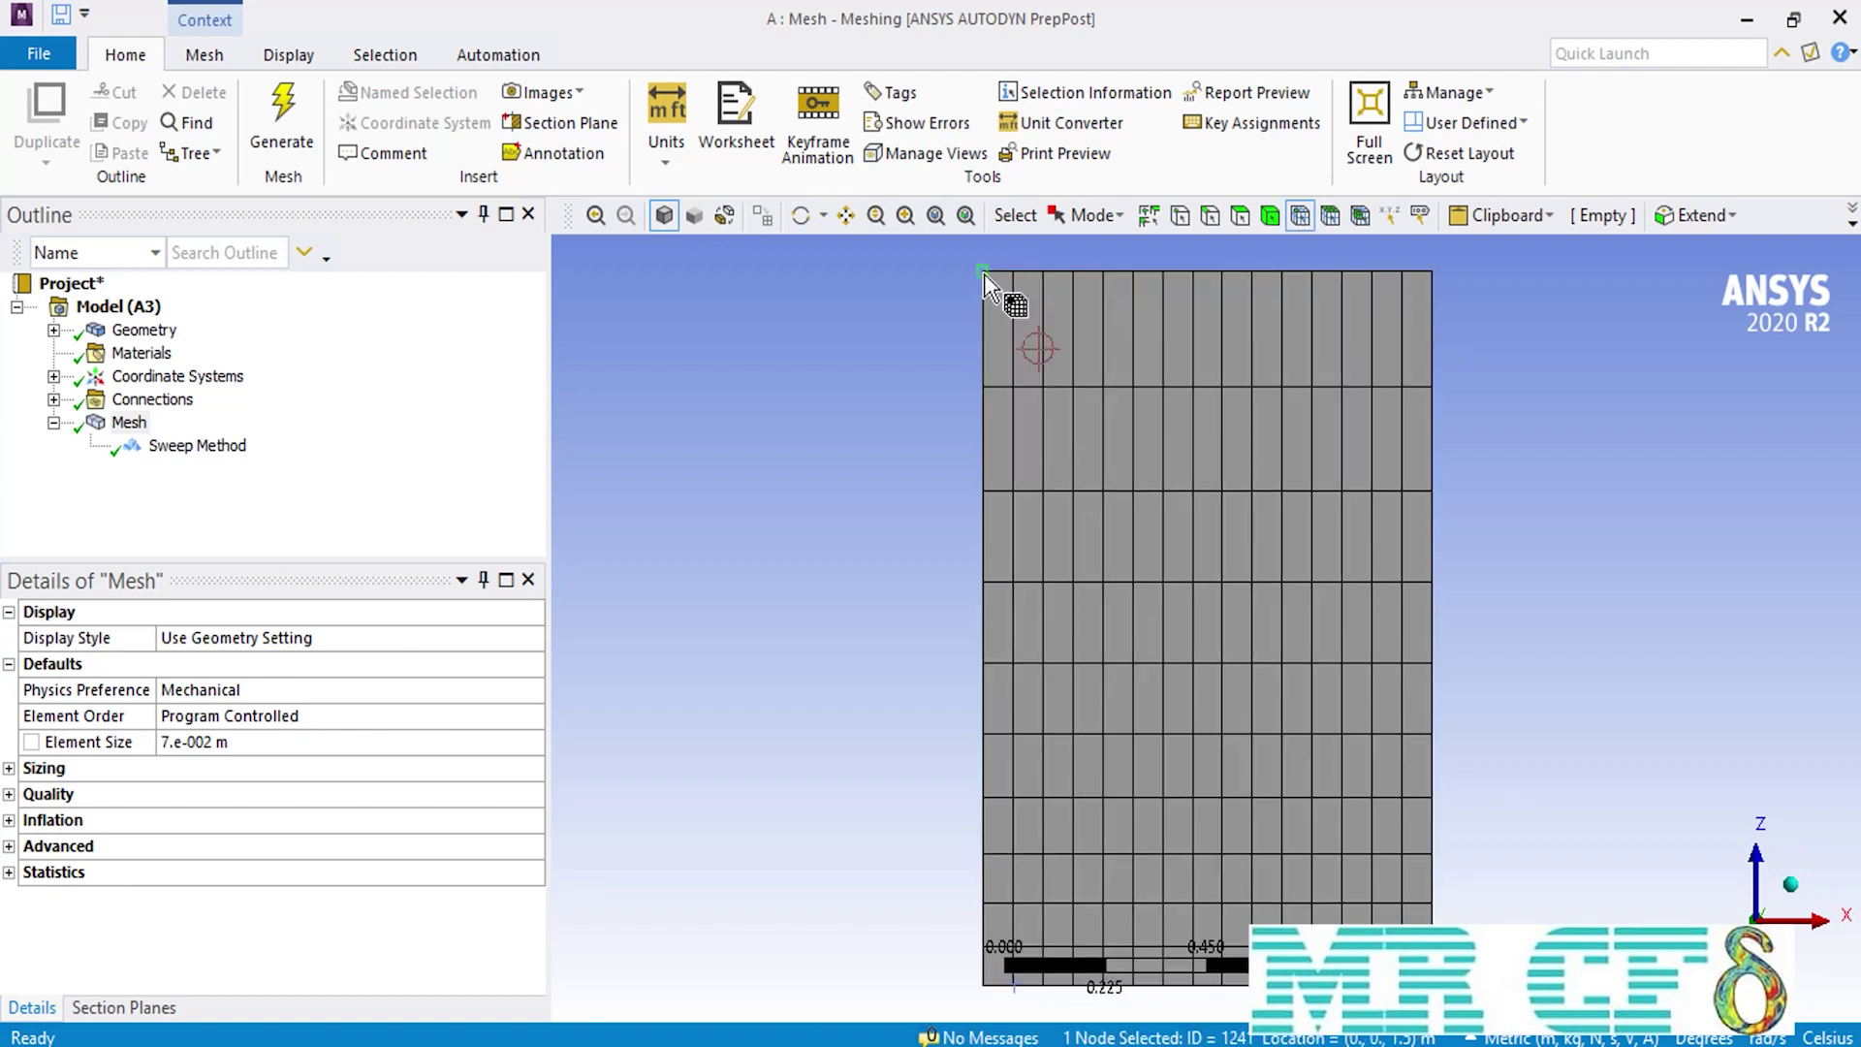
left_click(984, 386, "ctrl")
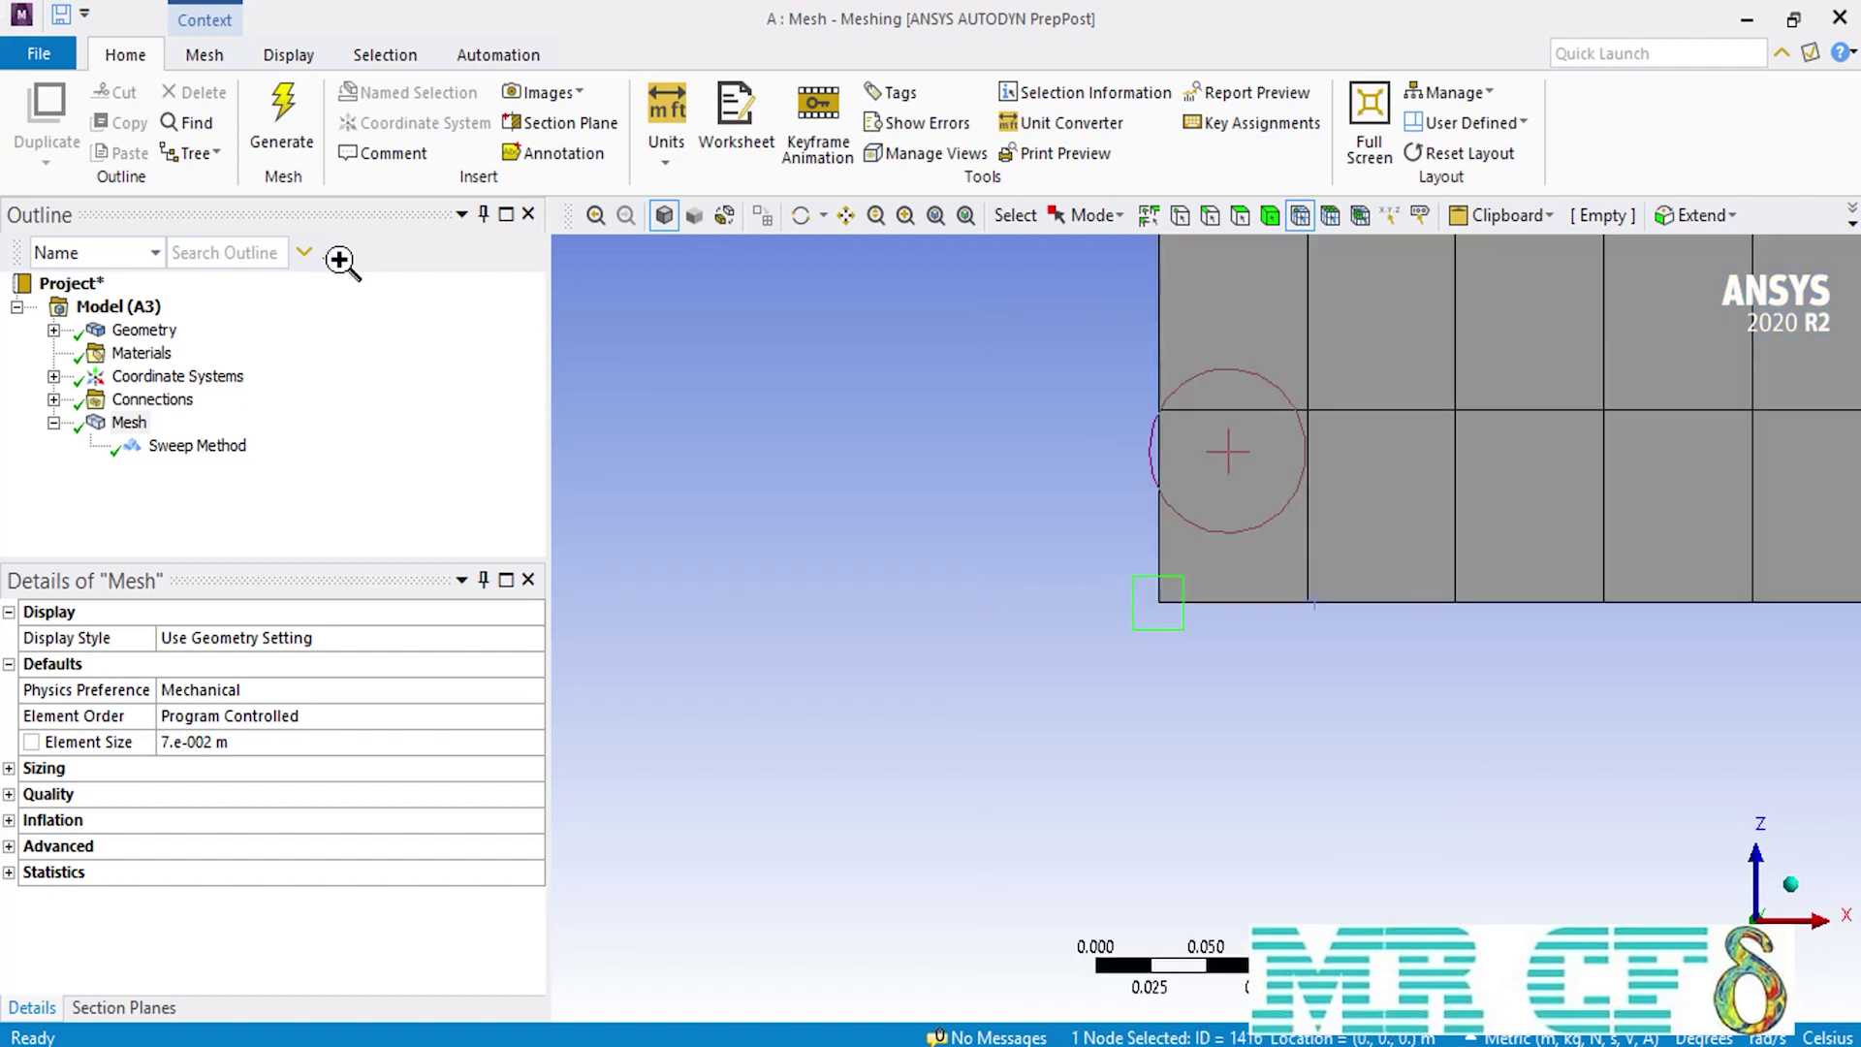
left_click(1162, 412, "ctrl")
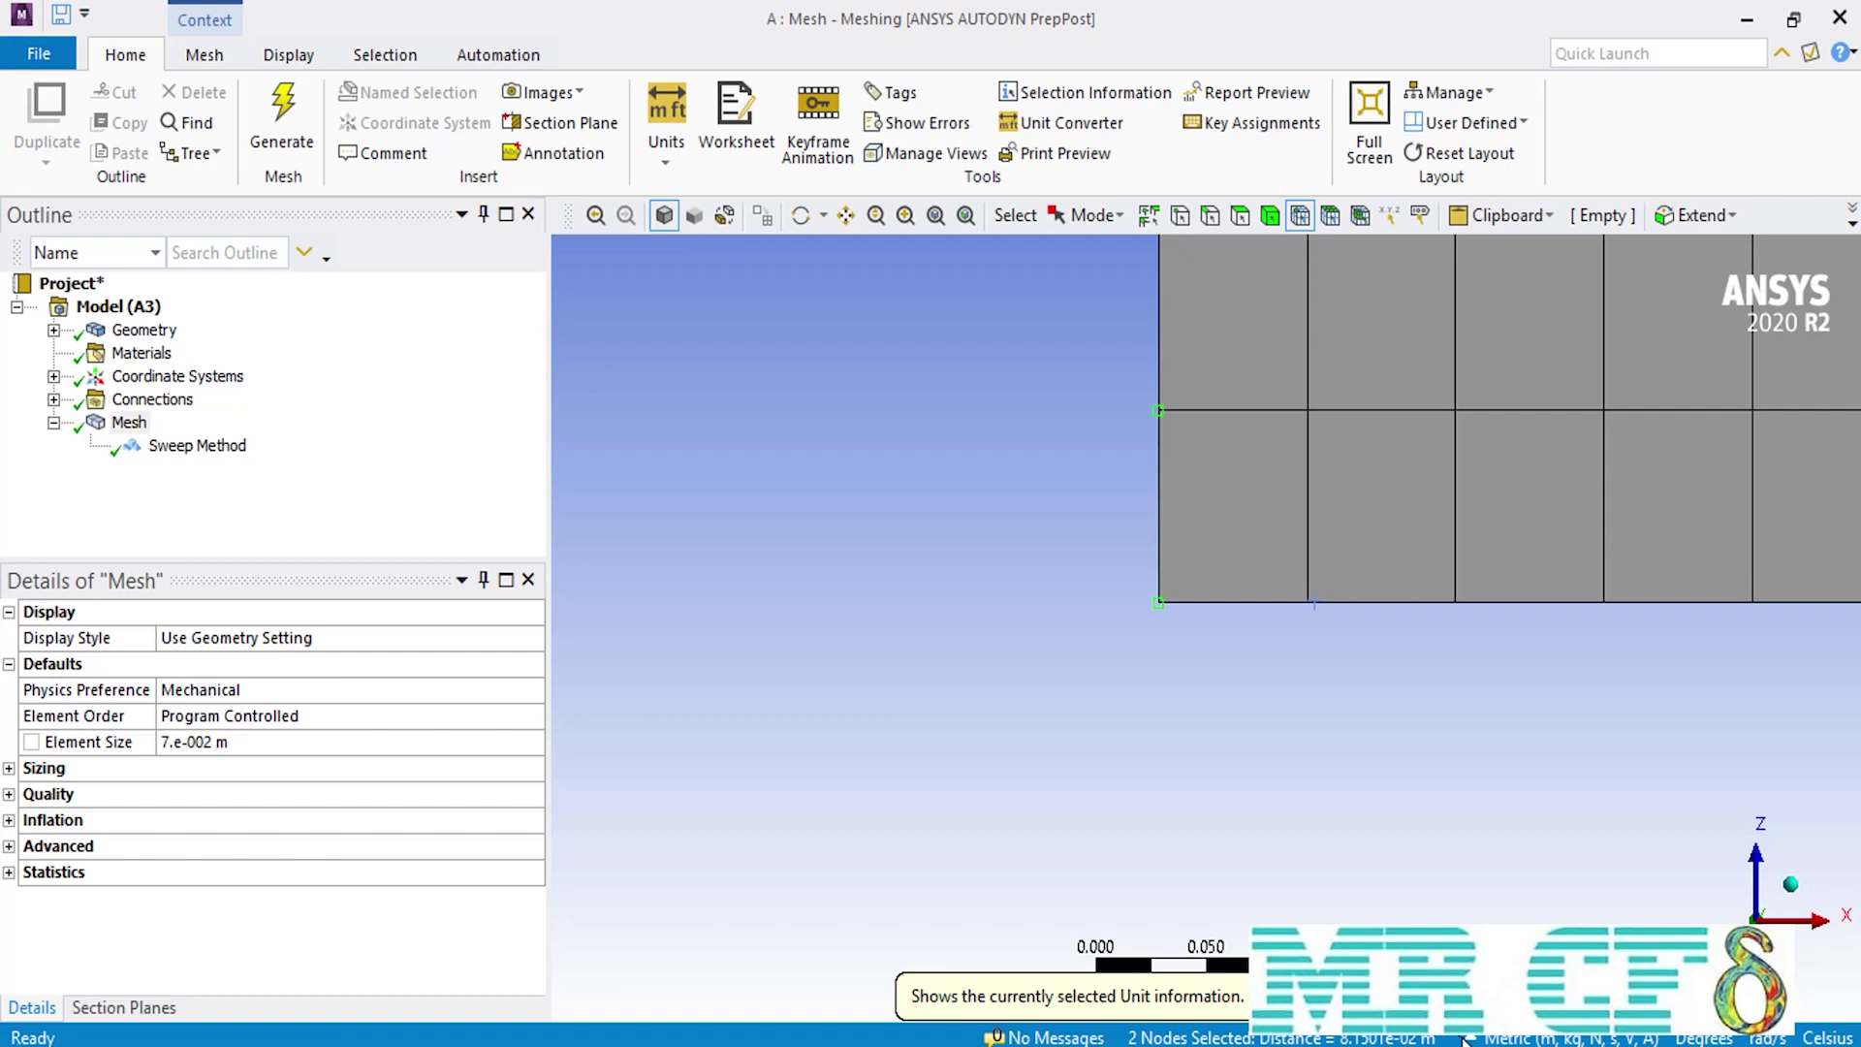
left_click(1443, 962)
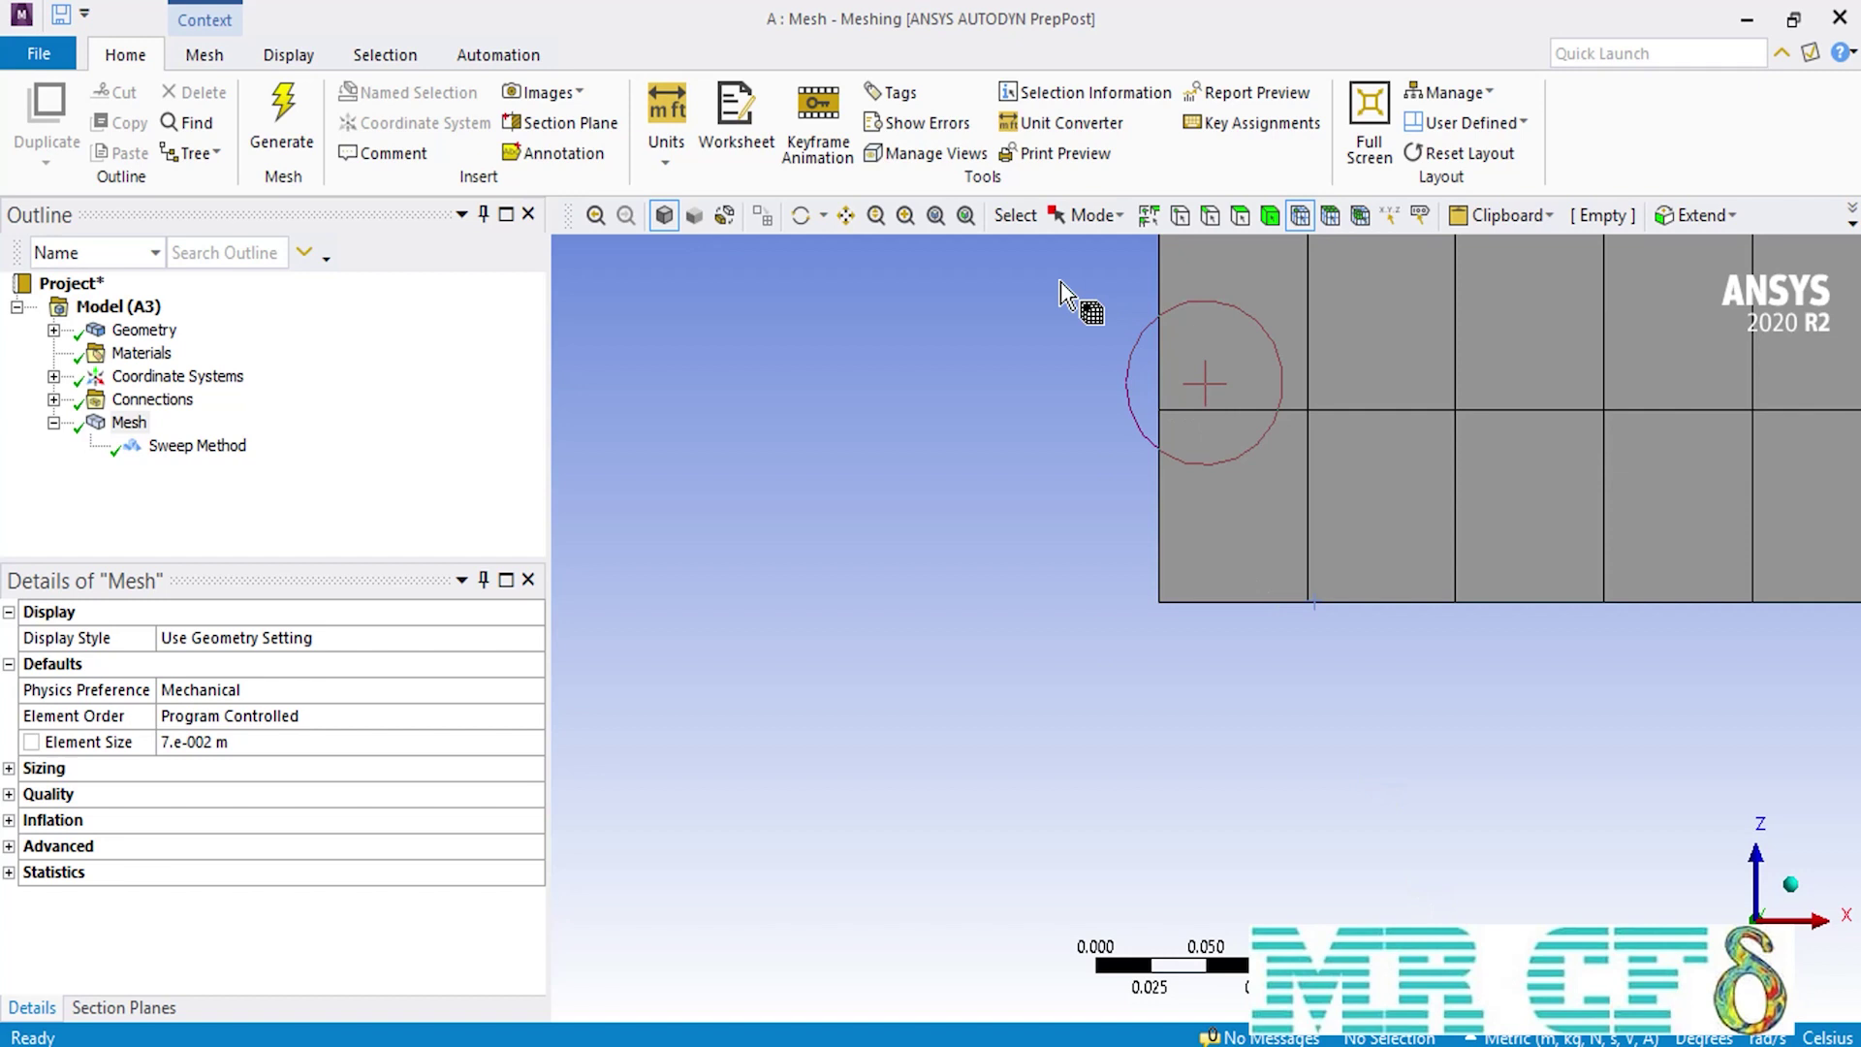
left_click(934, 214)
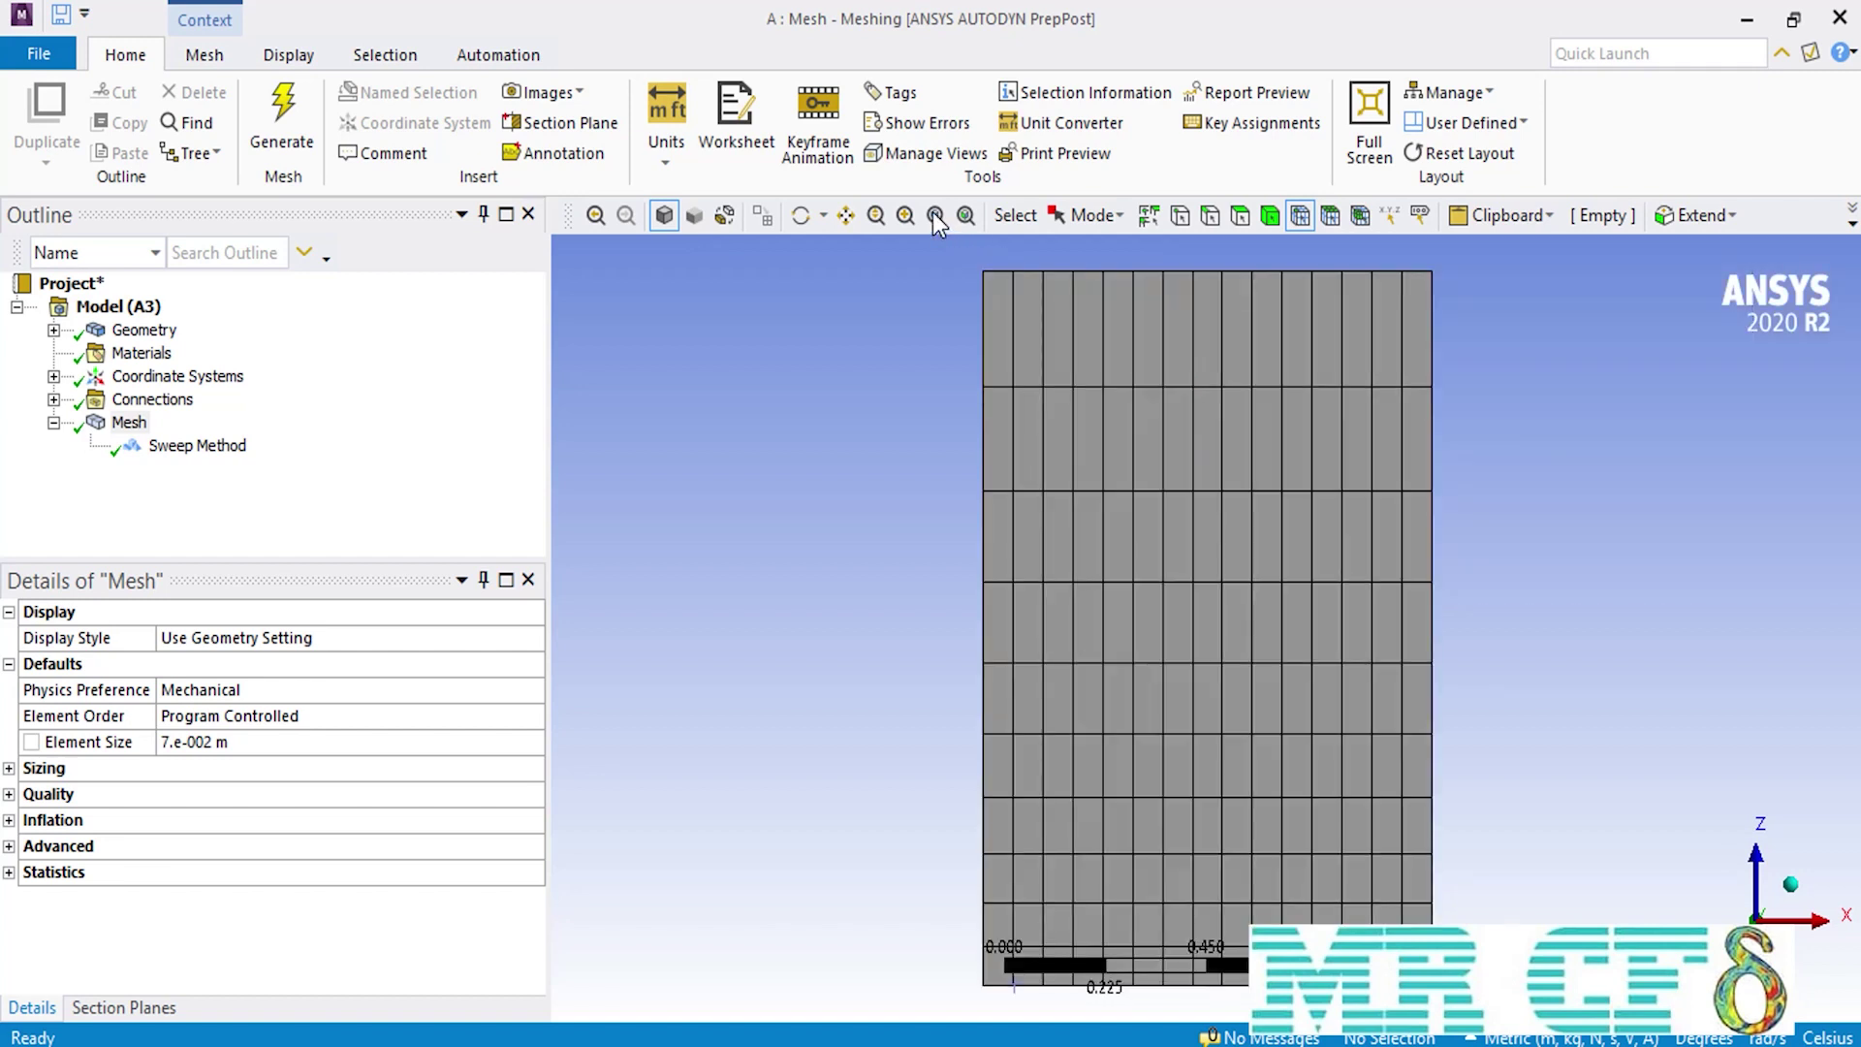
Step: Change the Sweep Method's Sweep Bias Type to a different bias pattern
left_click(248, 452)
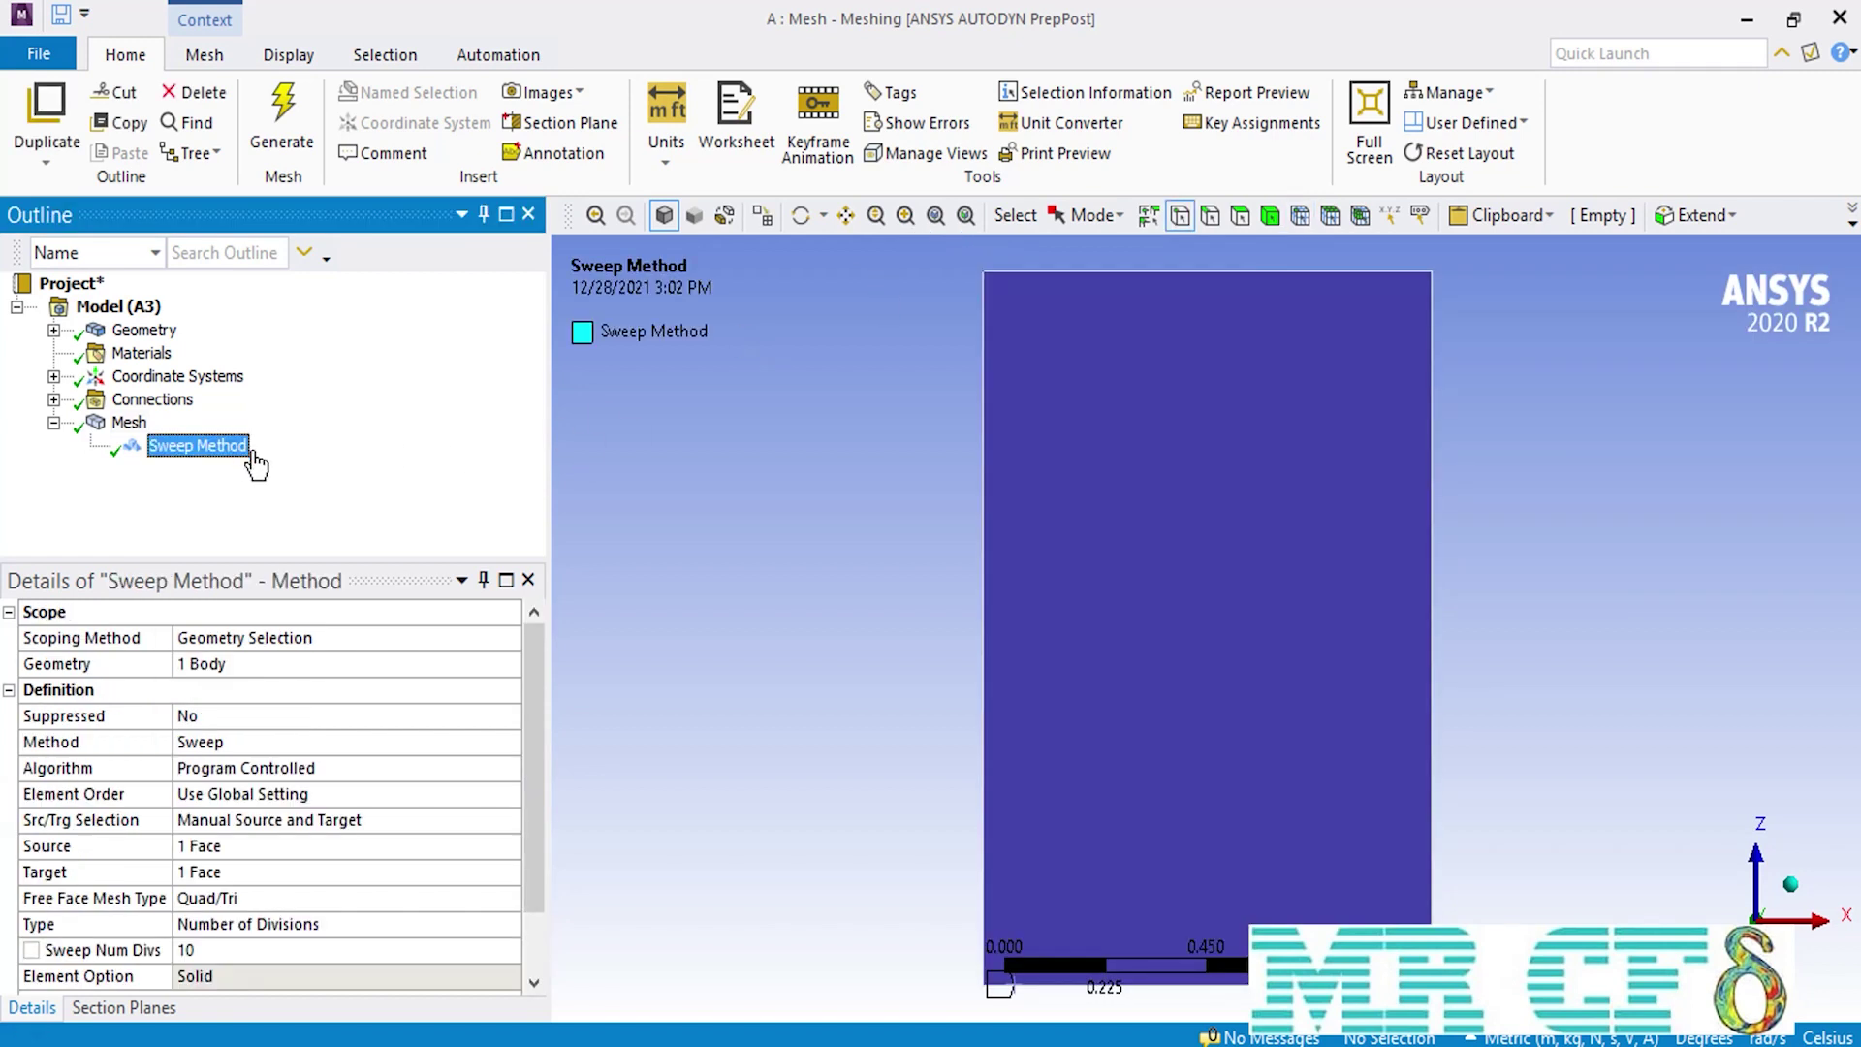
scroll(531, 790, "down", 1)
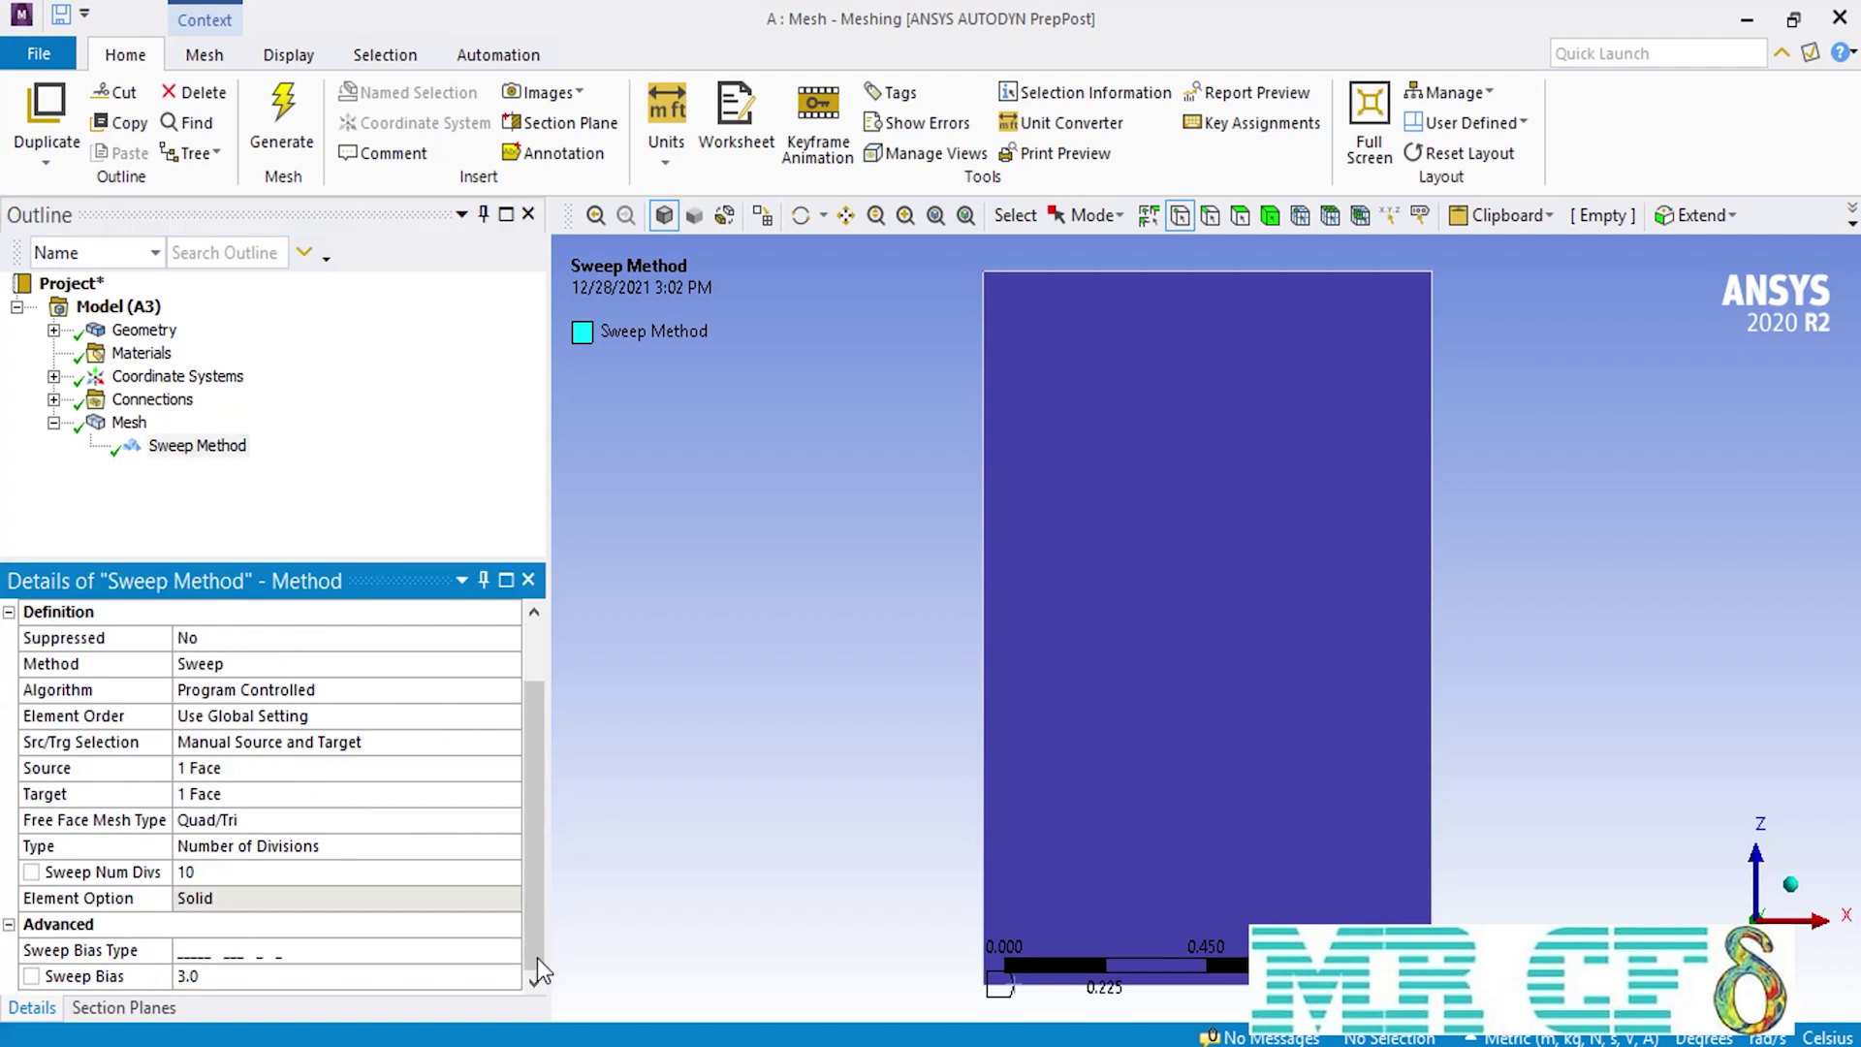
left_click(510, 956)
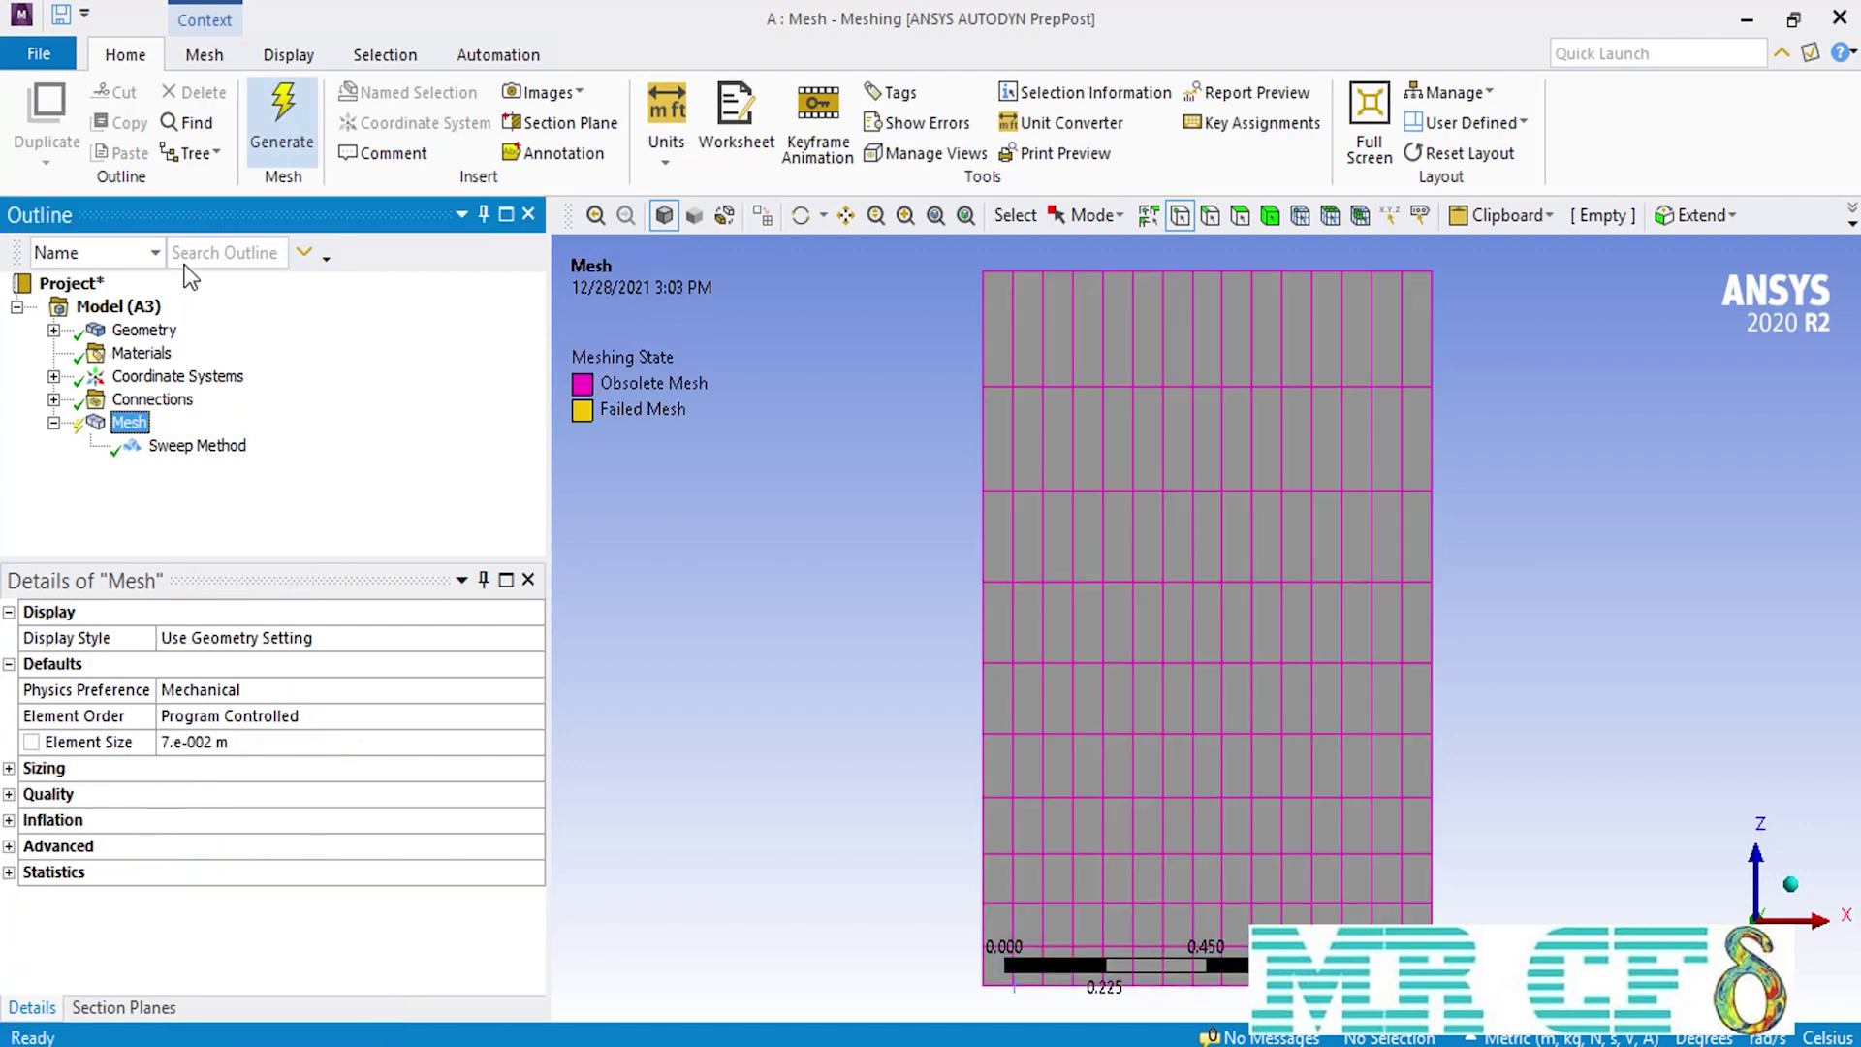
left_click(303, 152)
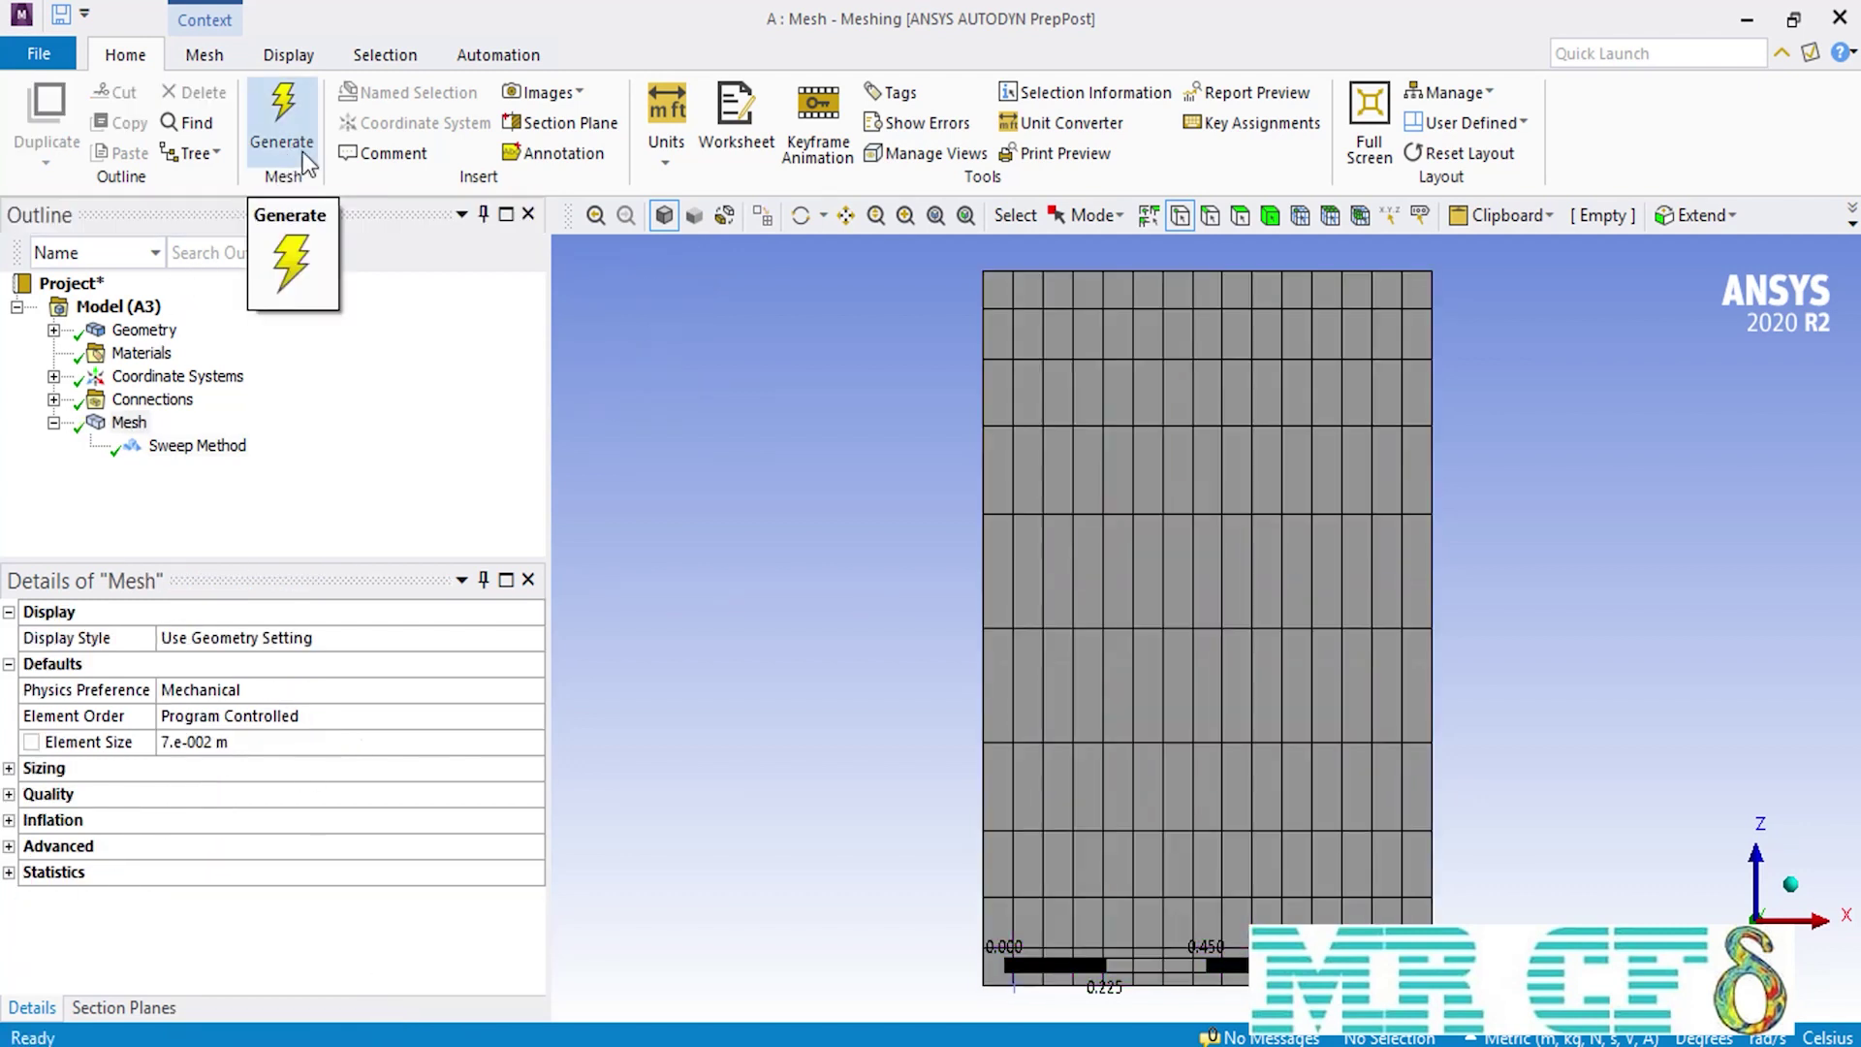